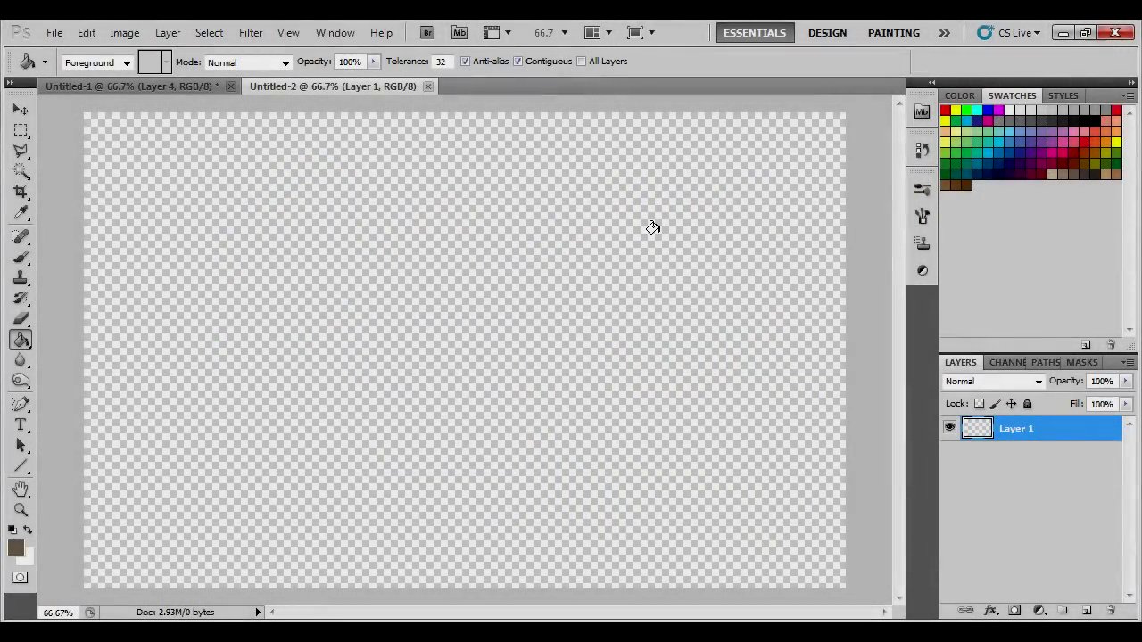
- Fill Layer 1 with brown and add an empty Layer 2 above it
{"action": "left_click", "coordinate": [652, 224]}
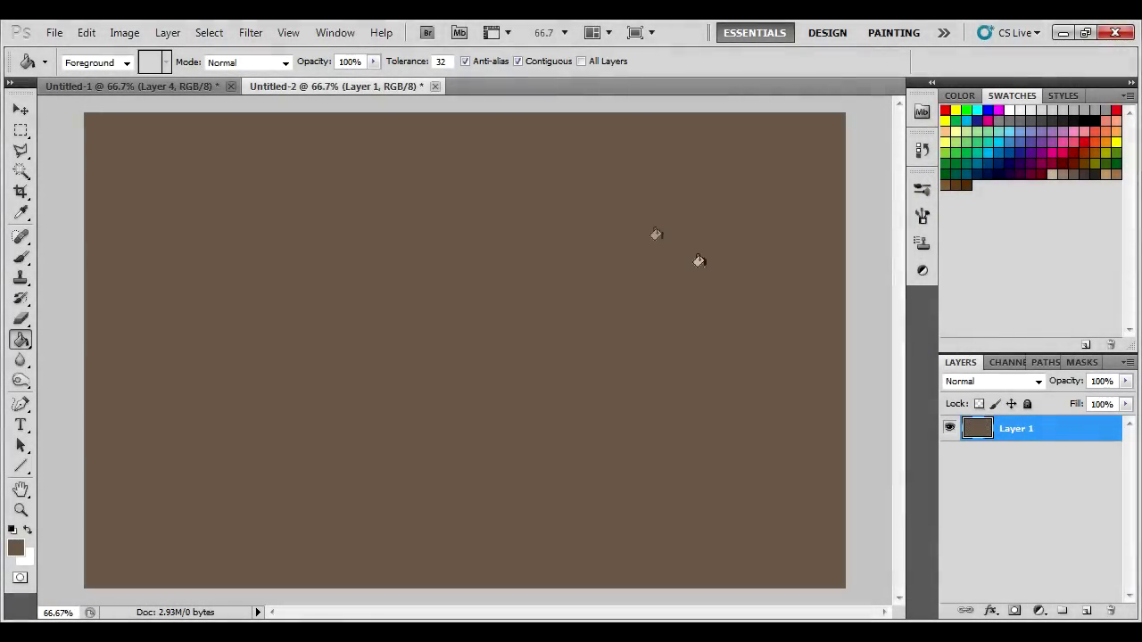
{"action": "left_click", "coordinate": [1086, 612]}
- Set up the Brush tool in black with the 24 px square brush tip
{"action": "key", "text": "b"}
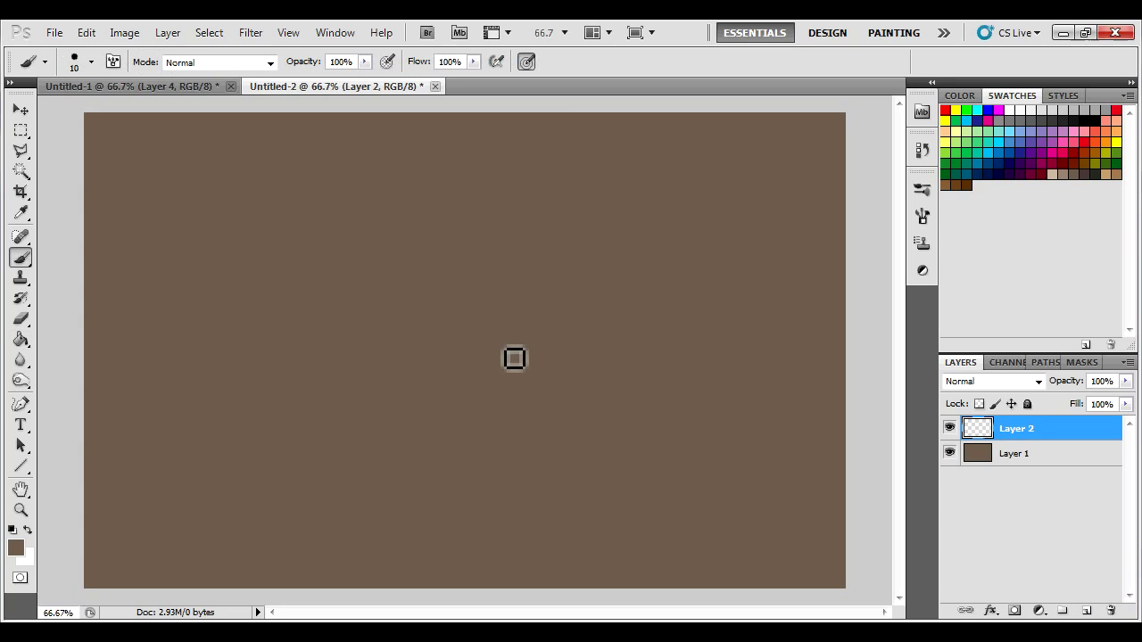
{"action": "left_click", "coordinate": [13, 530]}
{"action": "right_click", "coordinate": [356, 274]}
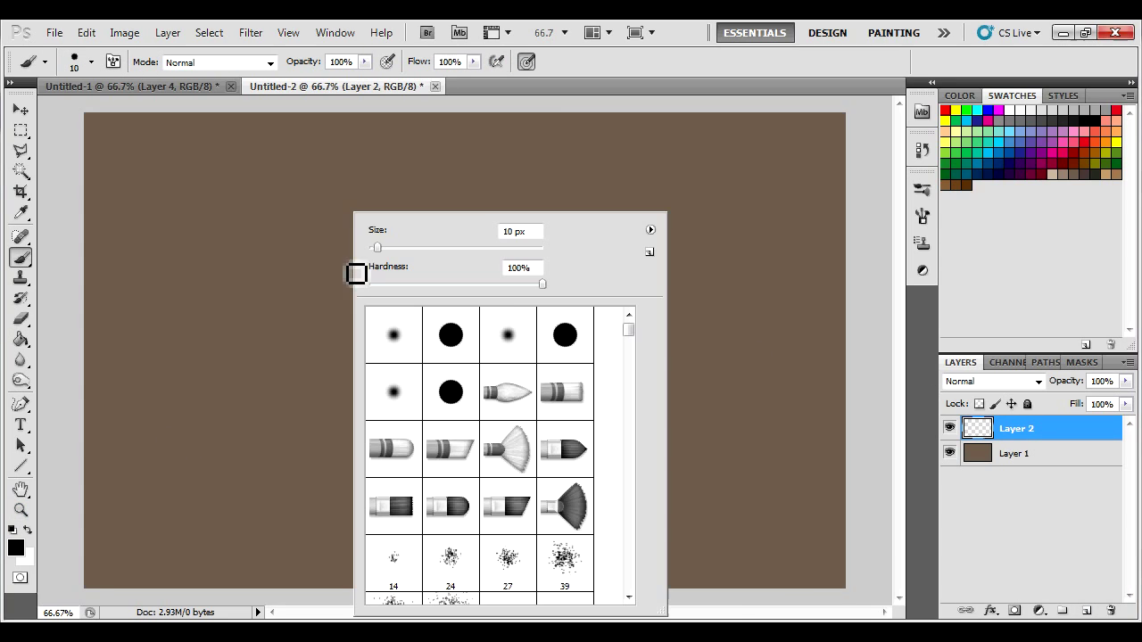
{"action": "mouse_move", "coordinate": [629, 339]}
{"action": "left_mouse_down"}
{"action": "mouse_move", "coordinate": [657, 543]}
{"action": "mouse_move", "coordinate": [652, 596]}
{"action": "left_mouse_up"}
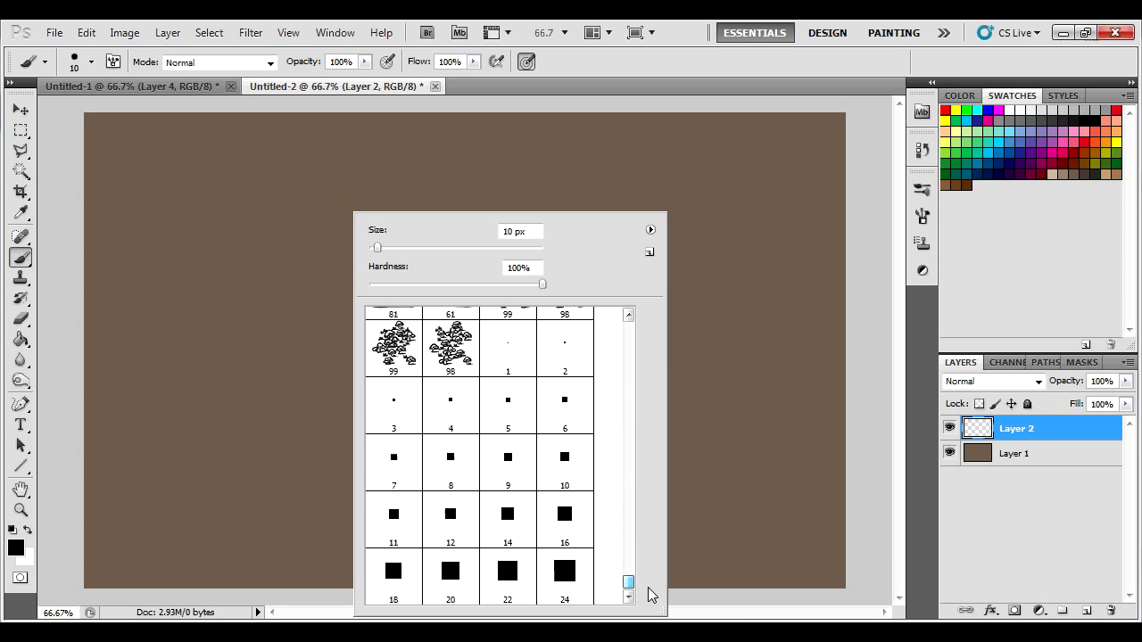
{"action": "left_click", "coordinate": [582, 585]}
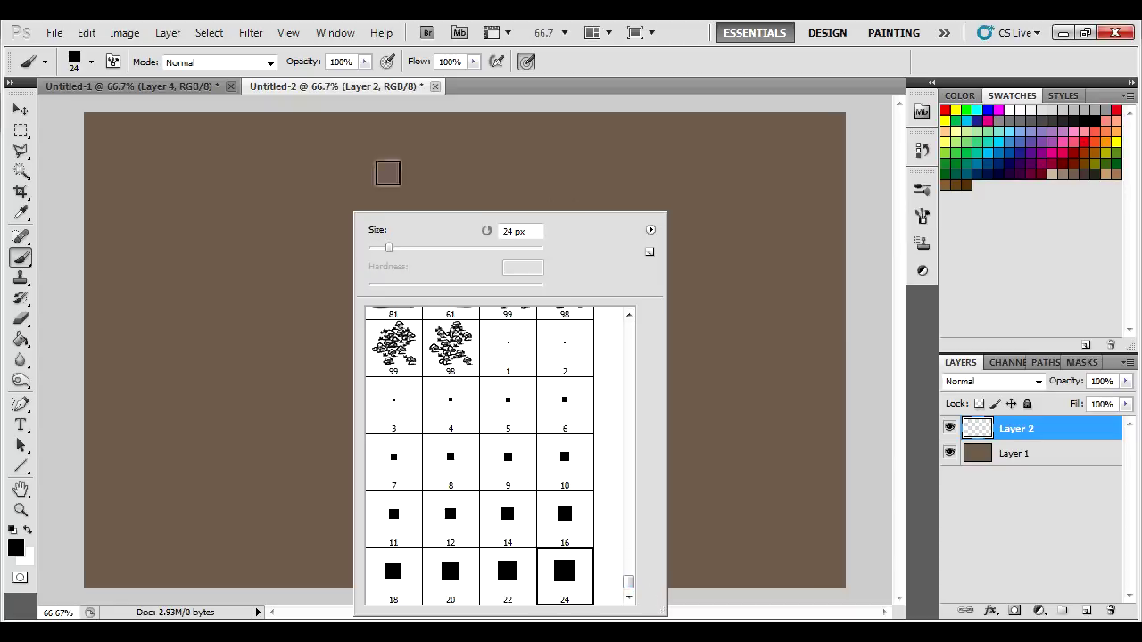
- Stamp three test squares, erase them, and return to the brush settings
{"action": "left_click", "coordinate": [174, 176]}
{"action": "left_click", "coordinate": [162, 258]}
{"action": "left_click", "coordinate": [208, 225]}
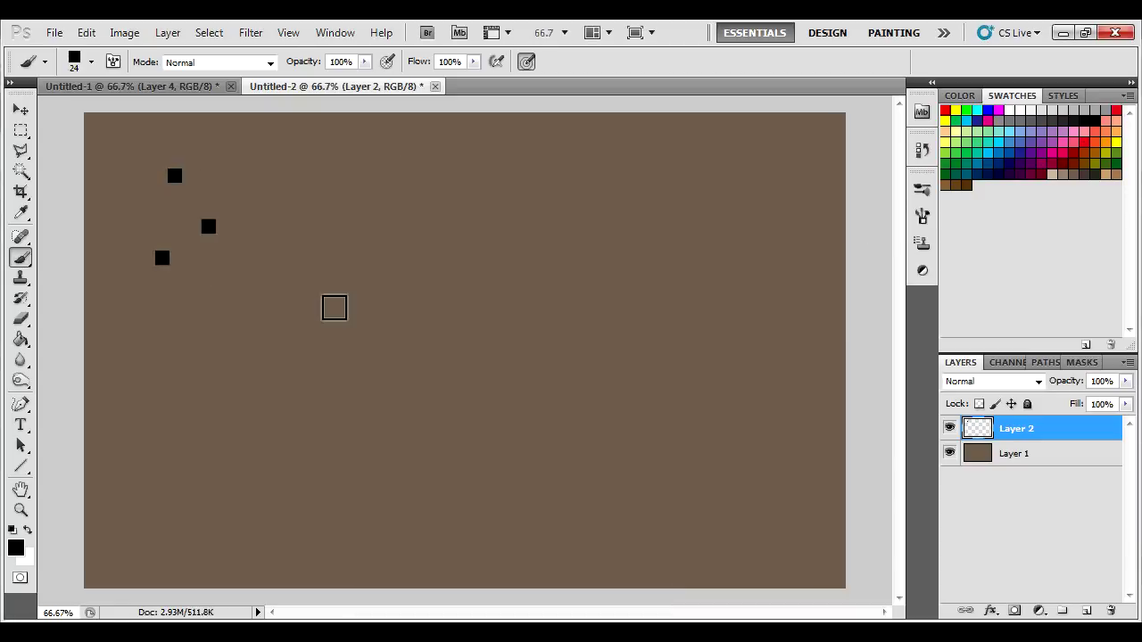
{"action": "key", "text": "e"}
{"action": "left_click_drag", "start_coordinate": [208, 226], "coordinate": [174, 155]}
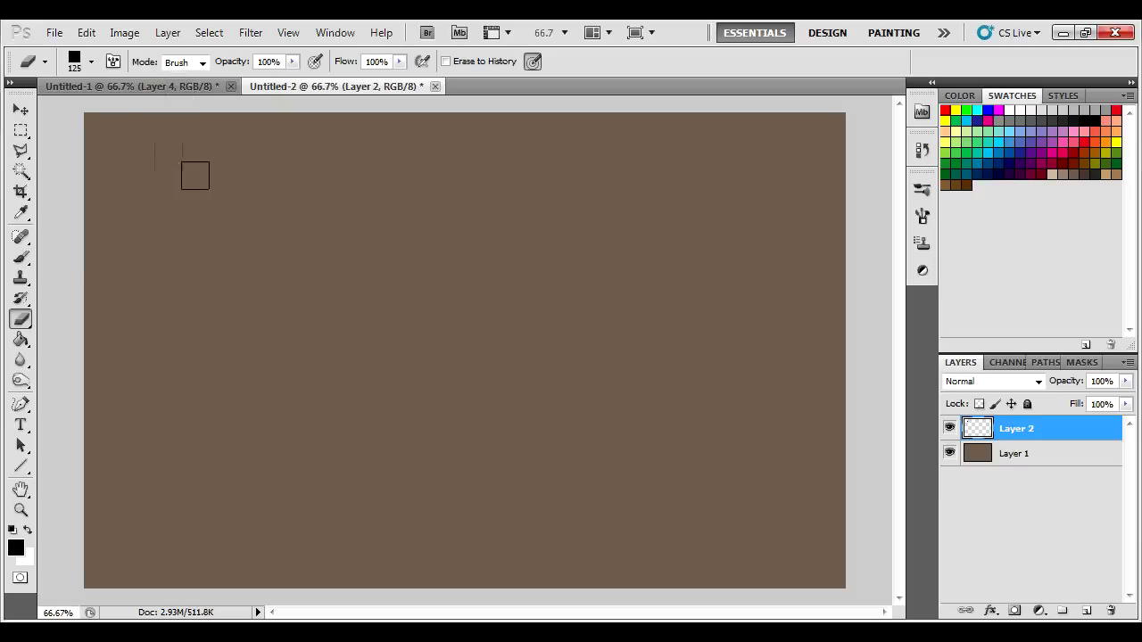
{"action": "key", "text": "b"}
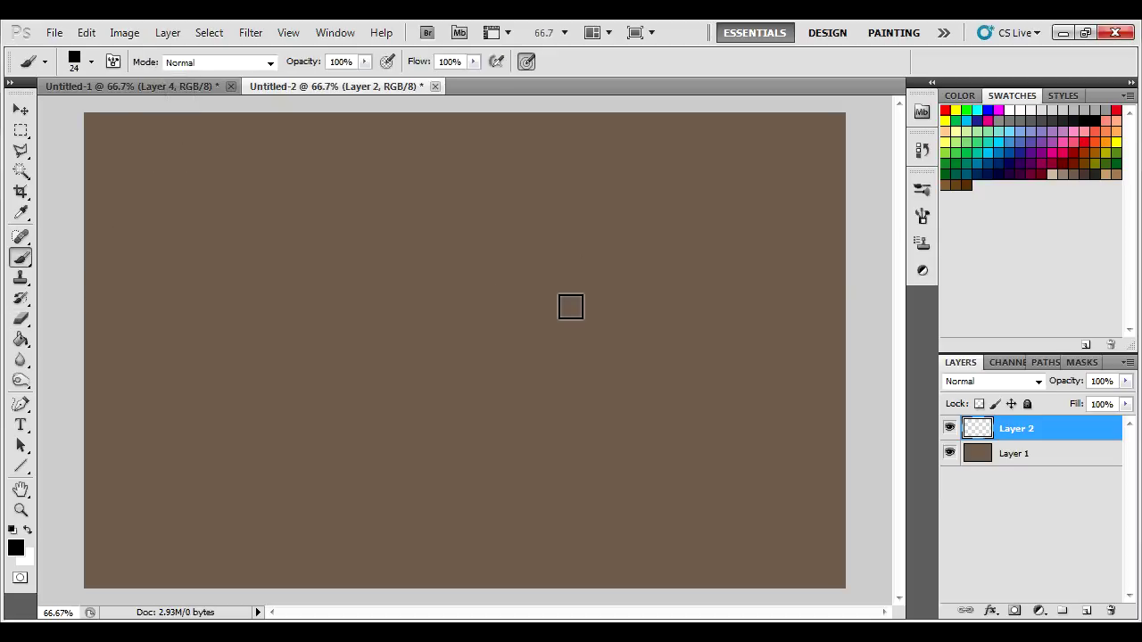
{"action": "left_click", "coordinate": [923, 216]}
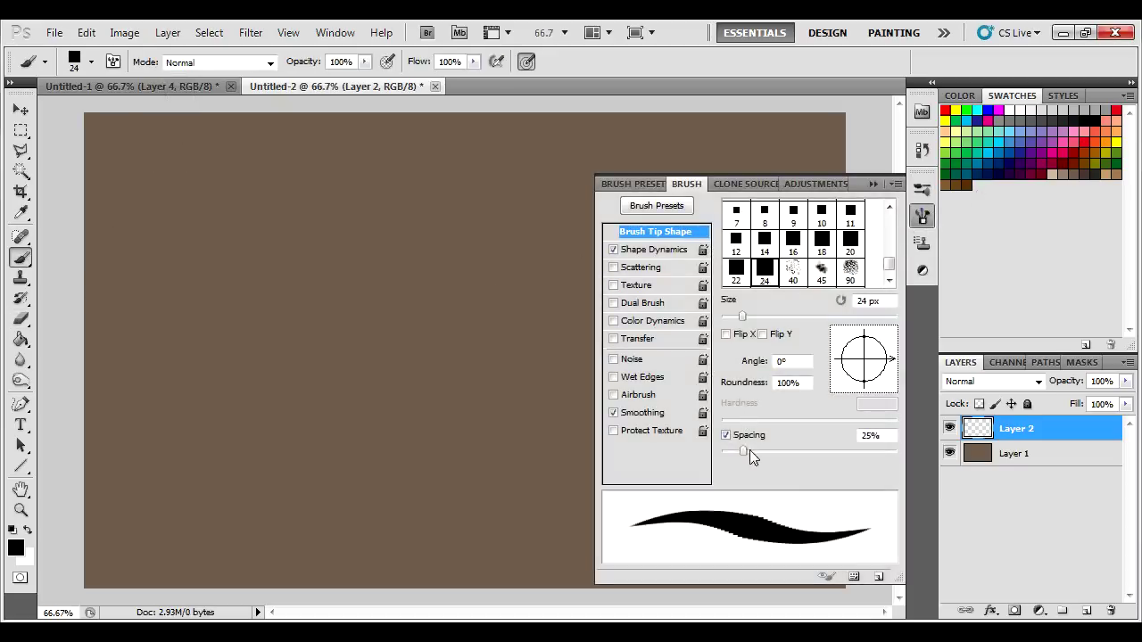
- Widen spacing and set Shape Dynamics: size jitter 33%, minimum diameter 22%, angle jitter 100%
{"action": "left_click_drag", "start_coordinate": [750, 451], "coordinate": [820, 460]}
{"action": "left_click", "coordinate": [654, 251]}
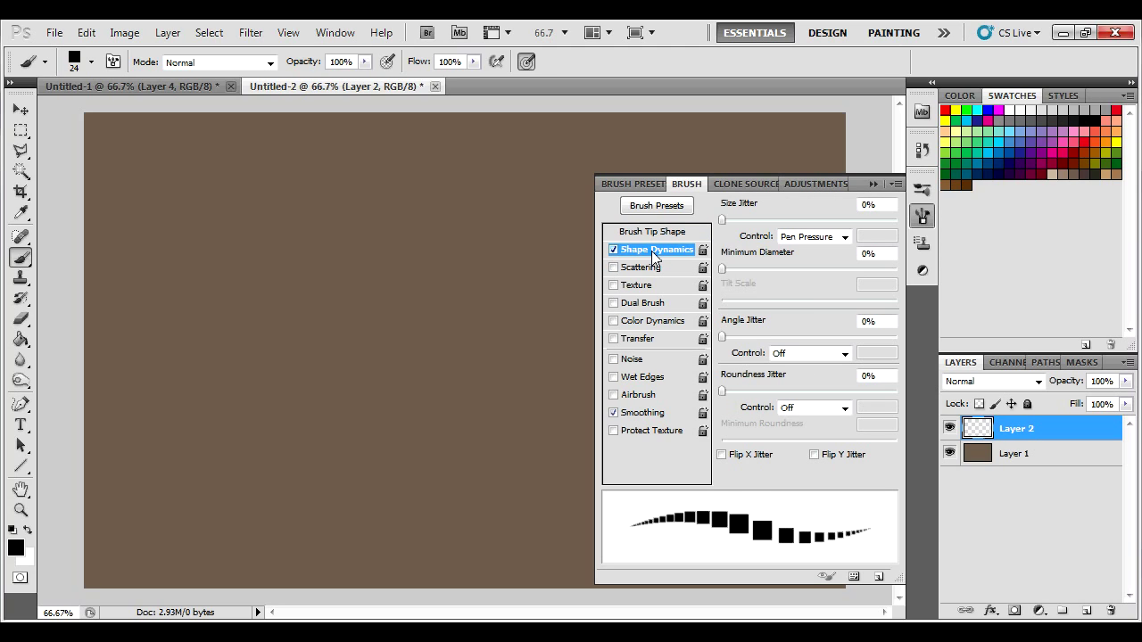
{"action": "left_click", "coordinate": [797, 236]}
{"action": "left_click", "coordinate": [803, 252]}
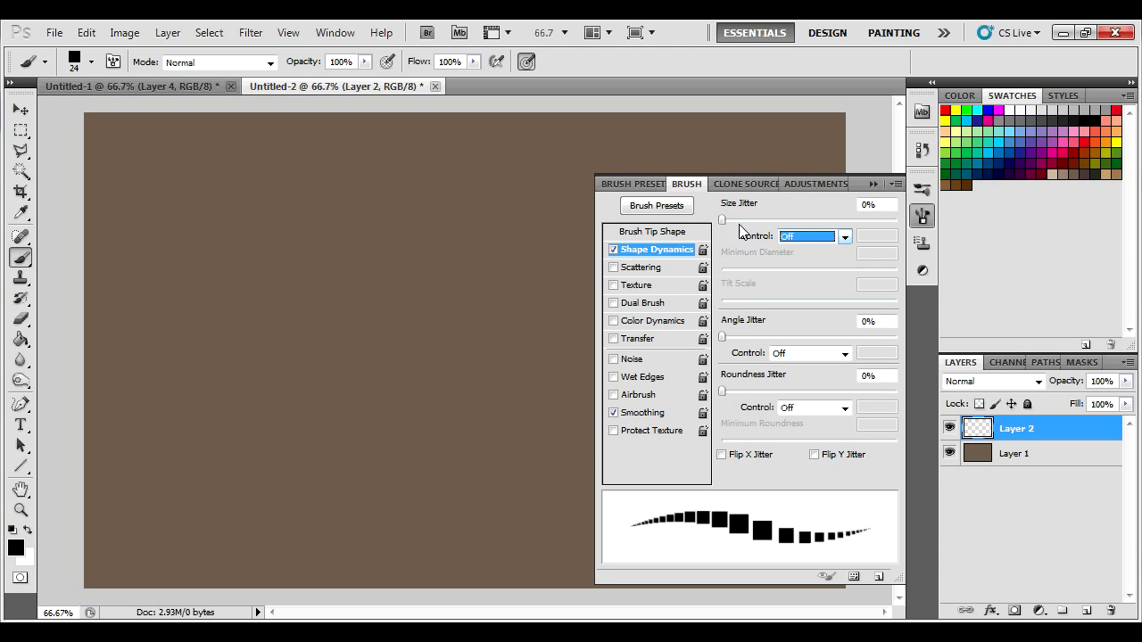
{"action": "mouse_move", "coordinate": [725, 221]}
{"action": "left_mouse_down"}
{"action": "mouse_move", "coordinate": [801, 240]}
{"action": "mouse_move", "coordinate": [780, 236]}
{"action": "left_mouse_up"}
{"action": "left_click_drag", "start_coordinate": [740, 273], "coordinate": [761, 271]}
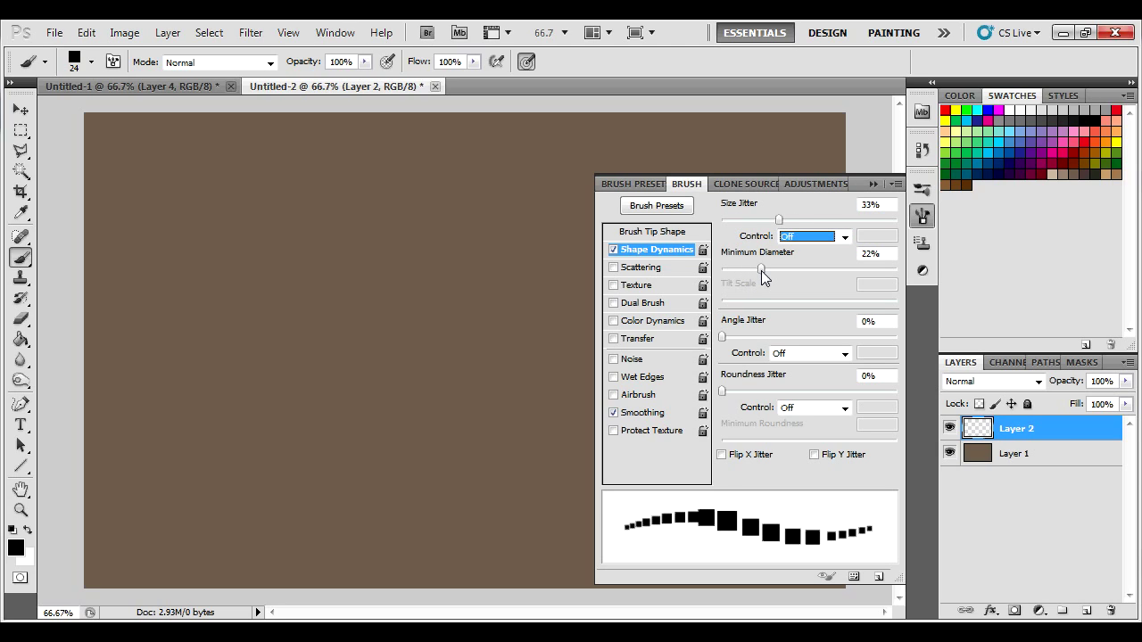
{"action": "left_click_drag", "start_coordinate": [723, 337], "coordinate": [896, 337]}
- Paint and undo a test stroke, then enable Scattering for the brush
{"action": "mouse_move", "coordinate": [250, 161]}
{"action": "left_mouse_down"}
{"action": "mouse_move", "coordinate": [224, 276]}
{"action": "mouse_move", "coordinate": [289, 505]}
{"action": "mouse_move", "coordinate": [166, 396]}
{"action": "left_mouse_up"}
{"action": "key", "text": "ctrl+z"}
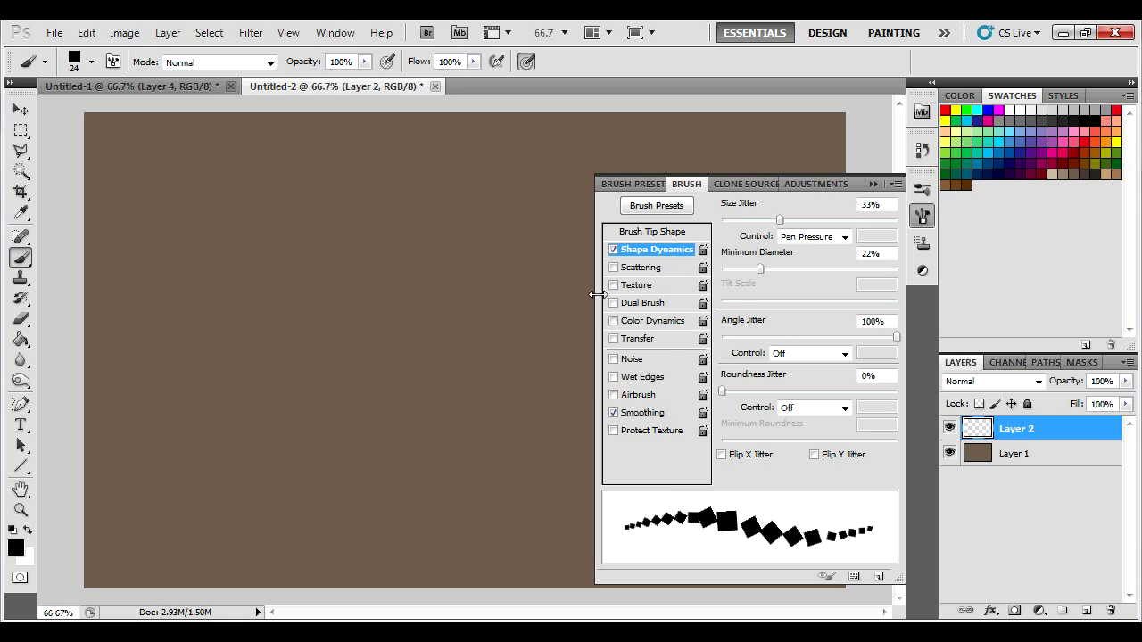
{"action": "left_click", "coordinate": [619, 269]}
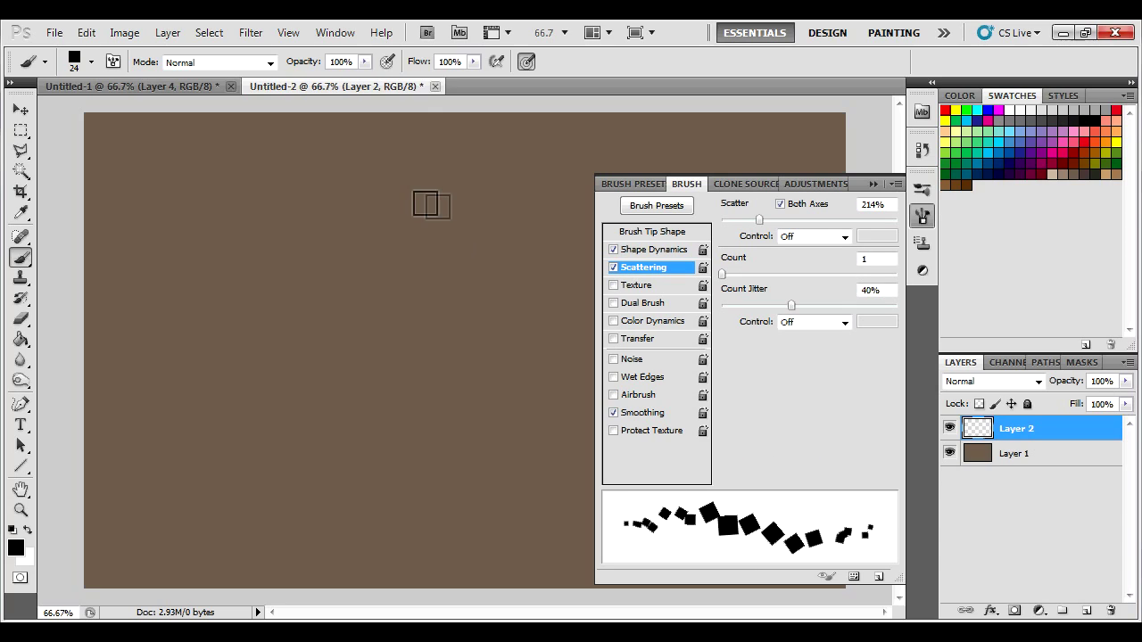
- Test and undo a scattered stroke, then paint building squares near the centre
{"action": "mouse_move", "coordinate": [426, 205]}
{"action": "left_mouse_down"}
{"action": "mouse_move", "coordinate": [372, 254]}
{"action": "mouse_move", "coordinate": [392, 330]}
{"action": "mouse_move", "coordinate": [387, 393]}
{"action": "left_mouse_up"}
{"action": "key", "text": "ctrl+z"}
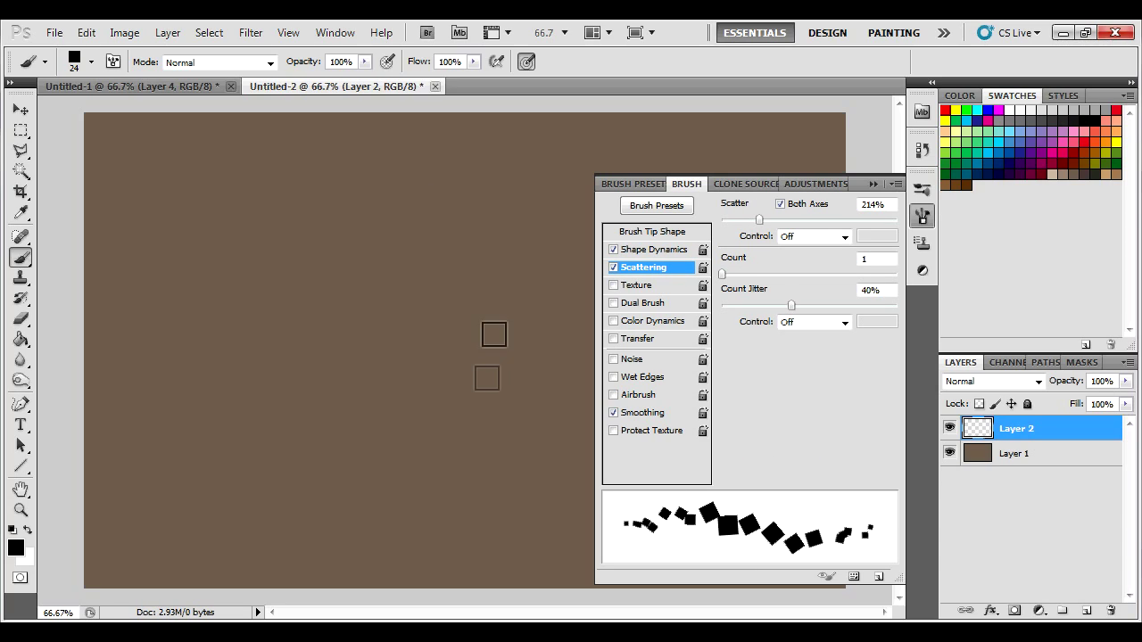
{"action": "mouse_move", "coordinate": [324, 244]}
{"action": "left_mouse_down"}
{"action": "mouse_move", "coordinate": [352, 293]}
{"action": "mouse_move", "coordinate": [349, 277]}
{"action": "mouse_move", "coordinate": [385, 268]}
{"action": "mouse_move", "coordinate": [428, 314]}
{"action": "mouse_move", "coordinate": [370, 347]}
{"action": "mouse_move", "coordinate": [378, 330]}
{"action": "mouse_move", "coordinate": [308, 350]}
{"action": "mouse_move", "coordinate": [346, 390]}
{"action": "mouse_move", "coordinate": [414, 398]}
{"action": "mouse_move", "coordinate": [460, 355]}
{"action": "mouse_move", "coordinate": [434, 376]}
{"action": "left_mouse_up"}
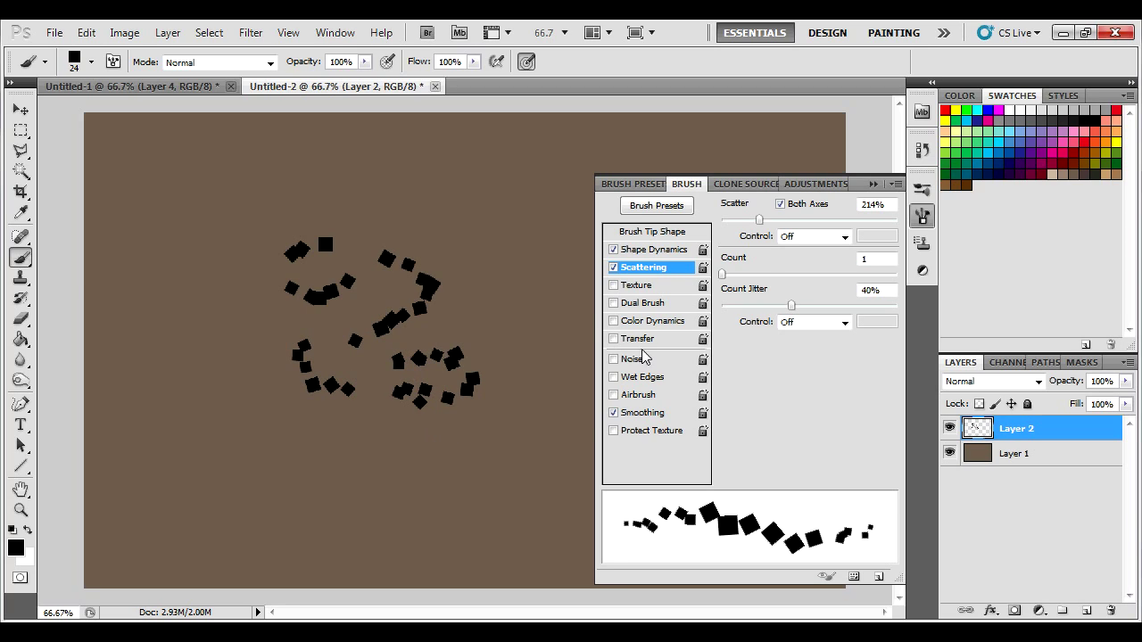
- With scatter count 2, paint dense building clusters lower left and right of centre
{"action": "left_click", "coordinate": [731, 275]}
{"action": "mouse_move", "coordinate": [333, 473]}
{"action": "left_mouse_down"}
{"action": "mouse_move", "coordinate": [324, 469]}
{"action": "mouse_move", "coordinate": [340, 454]}
{"action": "left_mouse_up"}
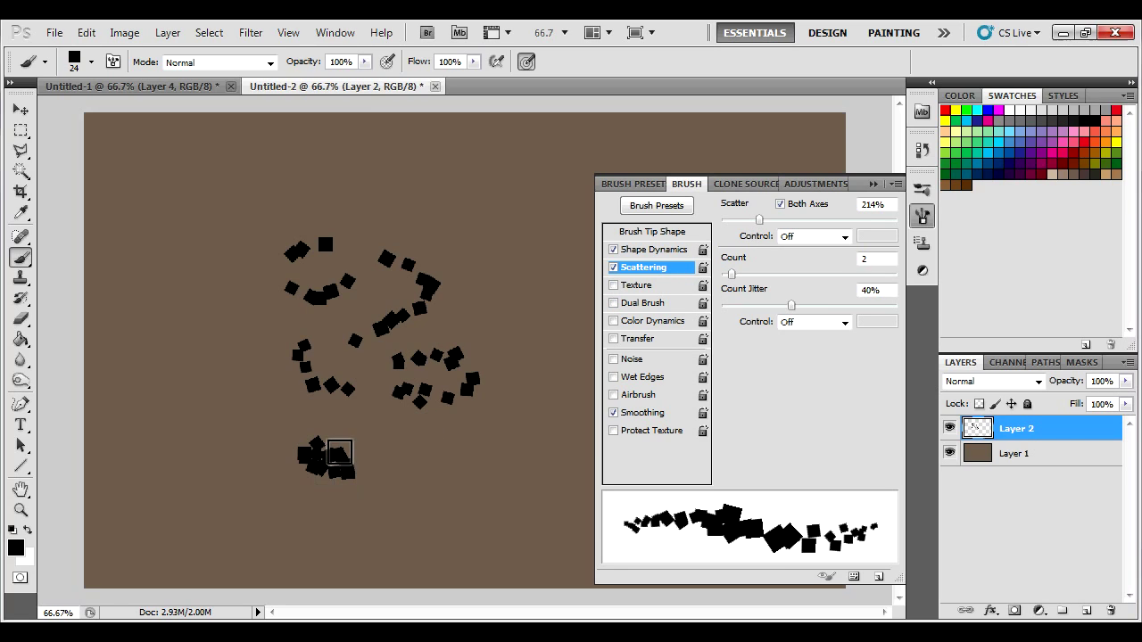
{"action": "mouse_move", "coordinate": [434, 449]}
{"action": "left_mouse_down"}
{"action": "mouse_move", "coordinate": [483, 445]}
{"action": "mouse_move", "coordinate": [460, 469]}
{"action": "left_mouse_up"}
{"action": "left_click", "coordinate": [238, 423]}
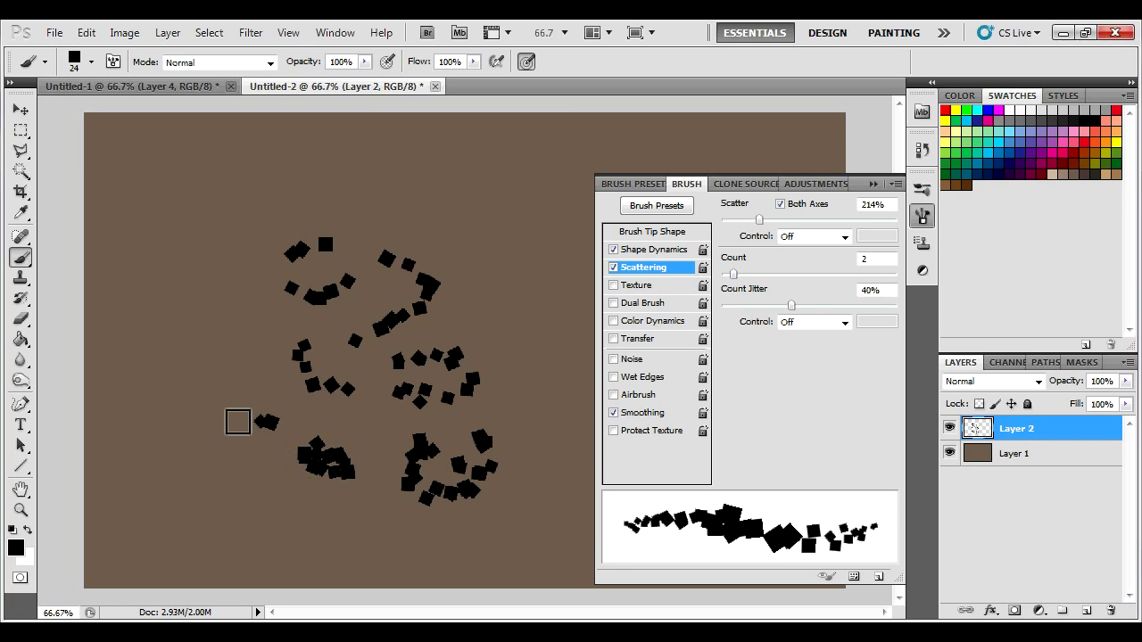
{"action": "mouse_move", "coordinate": [239, 423]}
{"action": "left_mouse_down"}
{"action": "mouse_move", "coordinate": [265, 458]}
{"action": "mouse_move", "coordinate": [274, 497]}
{"action": "mouse_move", "coordinate": [385, 522]}
{"action": "left_mouse_up"}
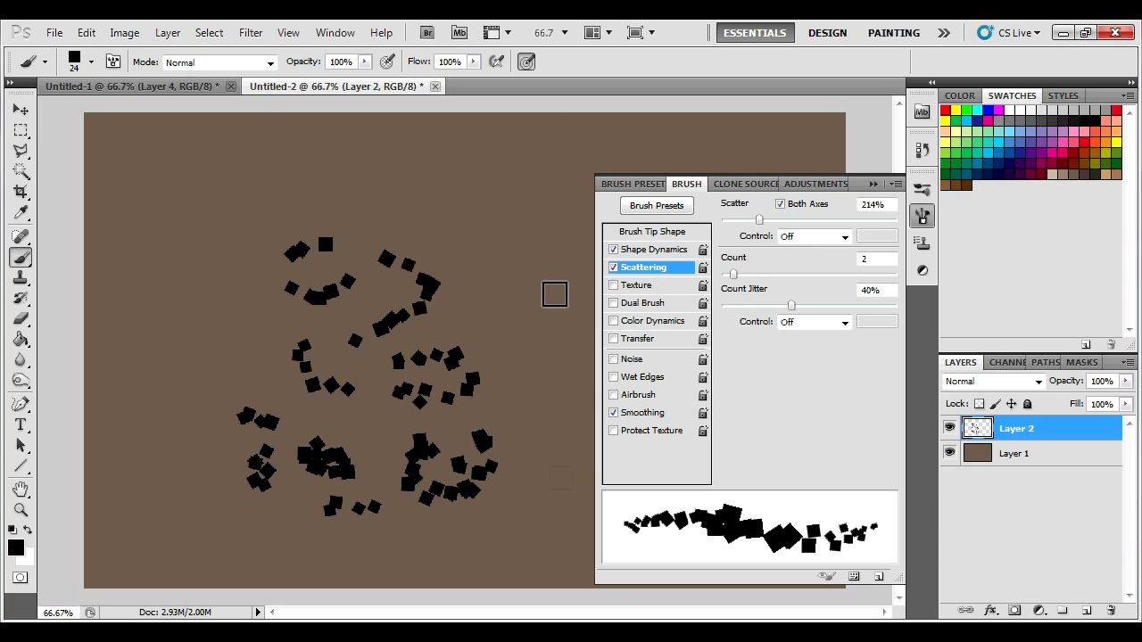
{"action": "left_click_drag", "start_coordinate": [513, 357], "coordinate": [524, 364]}
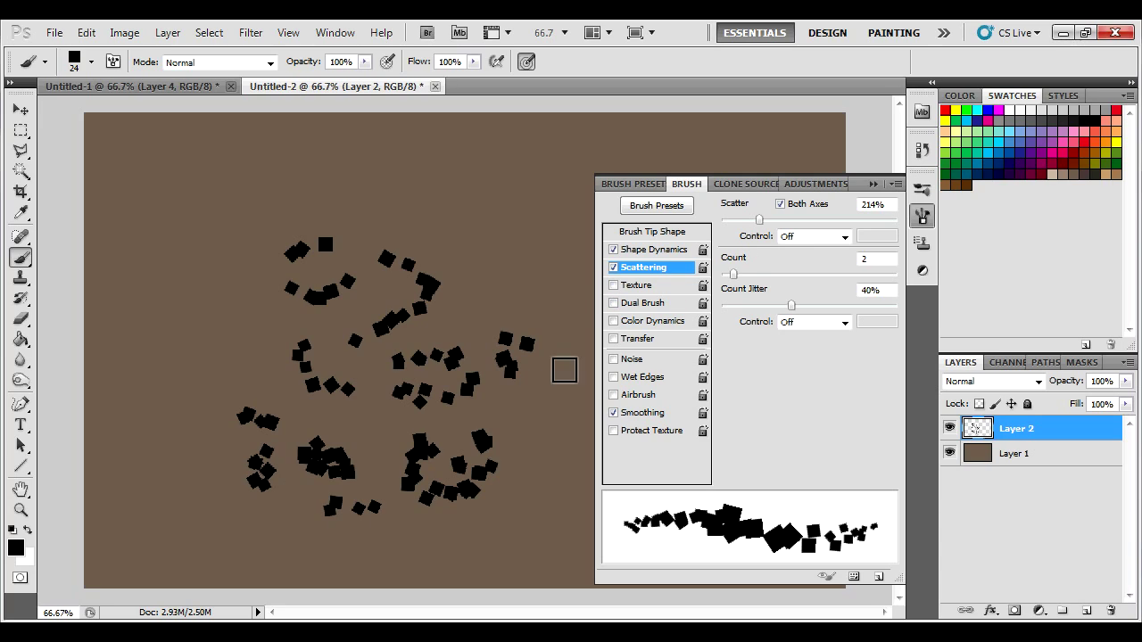
{"action": "left_click_drag", "start_coordinate": [580, 325], "coordinate": [558, 335]}
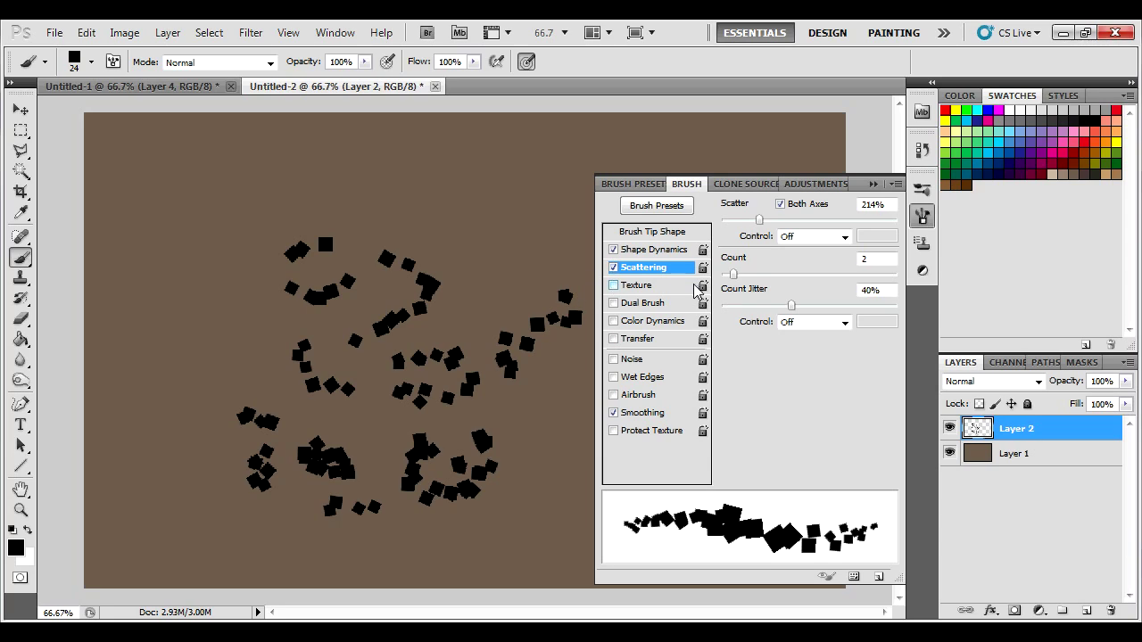
- With scatter count back at 1, paint building rows on the right and an arc across the top
{"action": "left_click_drag", "start_coordinate": [735, 276], "coordinate": [723, 276]}
{"action": "left_click_drag", "start_coordinate": [578, 339], "coordinate": [553, 389]}
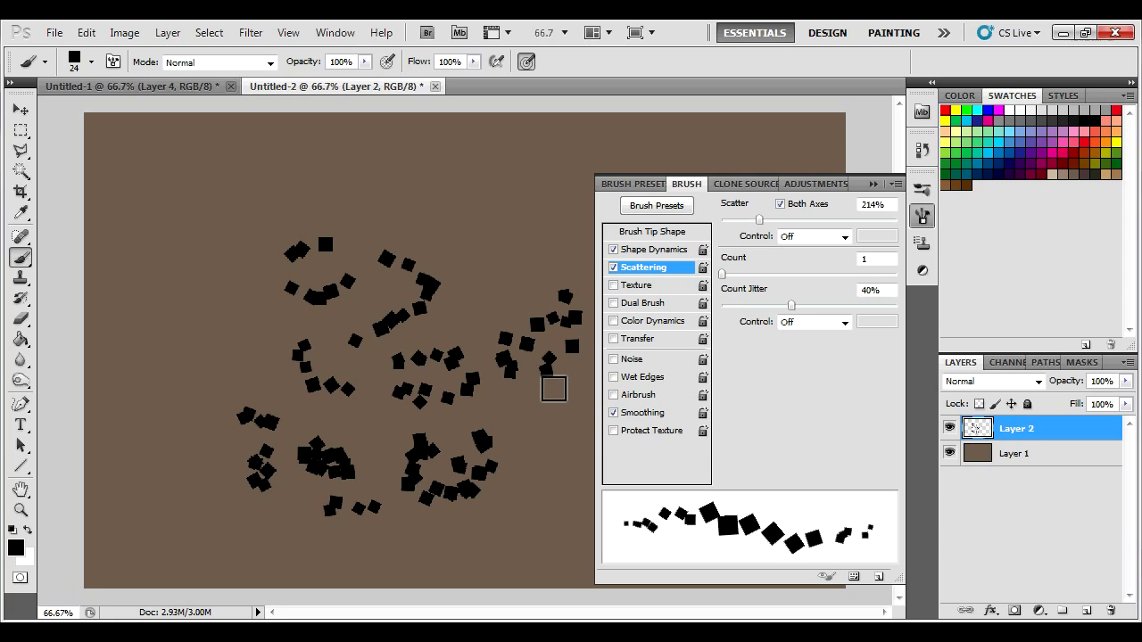
{"action": "left_click", "coordinate": [872, 184]}
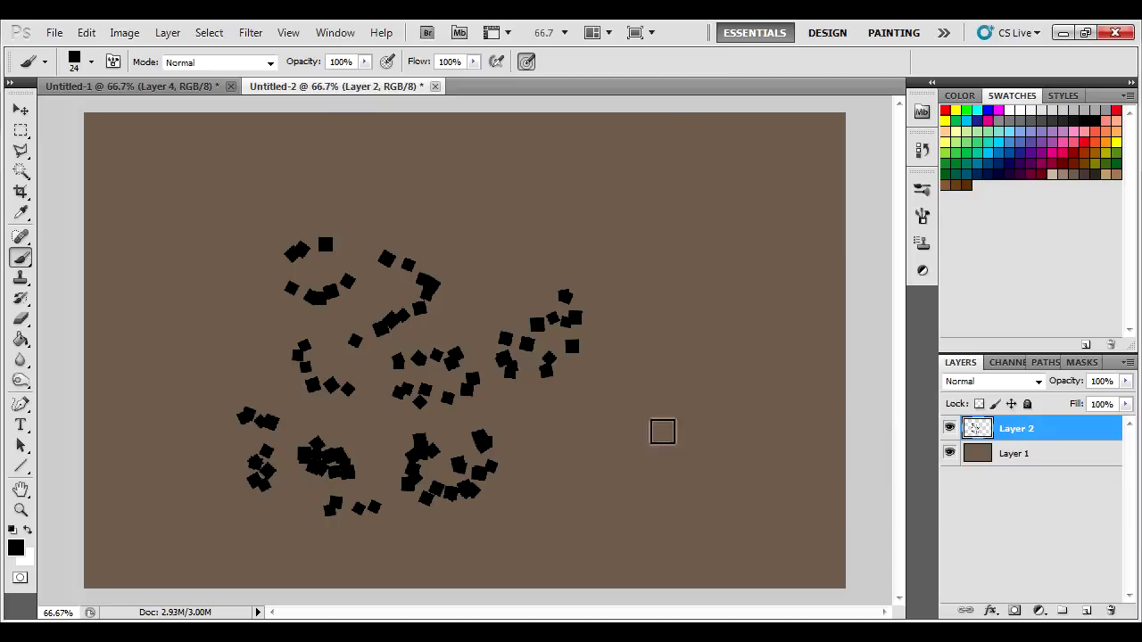
{"action": "left_click_drag", "start_coordinate": [599, 382], "coordinate": [568, 441]}
{"action": "left_click_drag", "start_coordinate": [637, 397], "coordinate": [576, 455]}
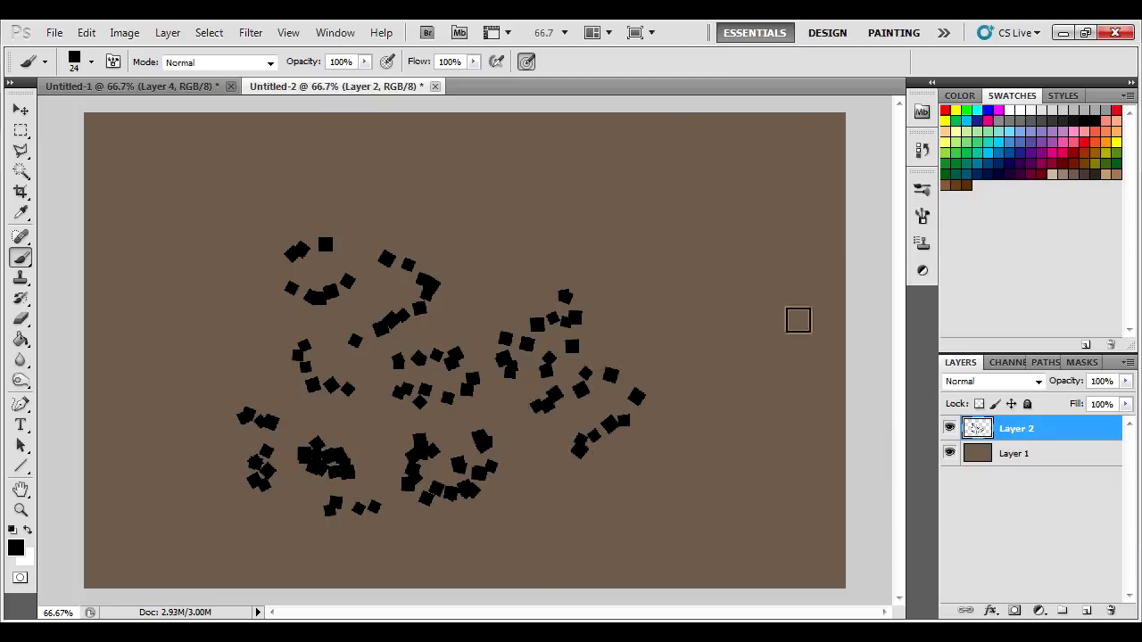
{"action": "left_click_drag", "start_coordinate": [701, 437], "coordinate": [594, 484]}
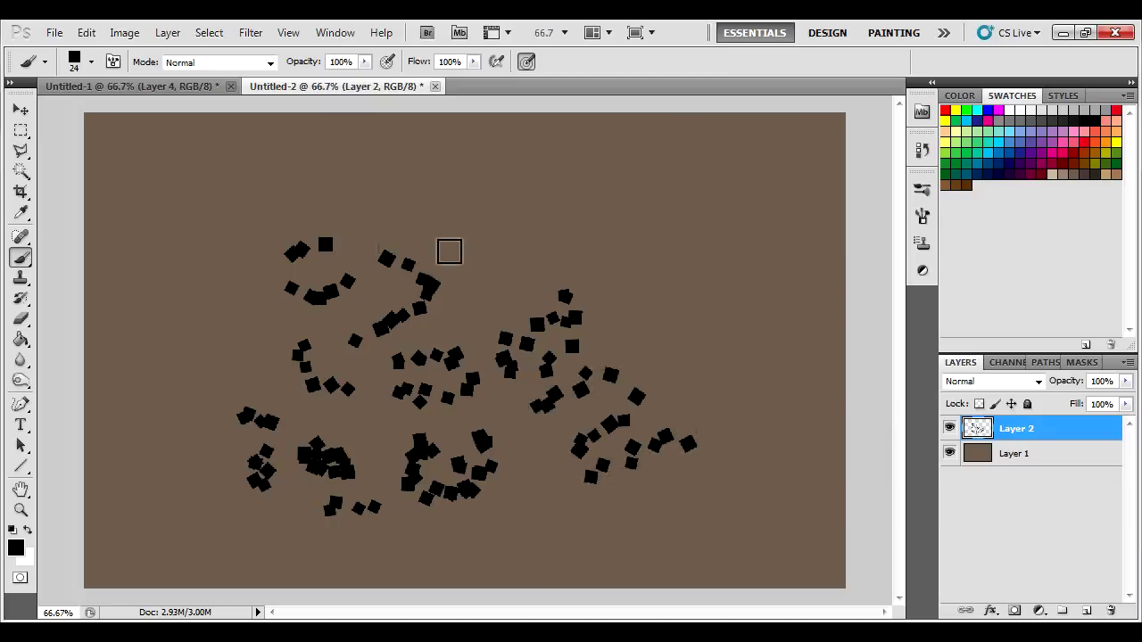
{"action": "mouse_move", "coordinate": [469, 234]}
{"action": "left_mouse_down"}
{"action": "mouse_move", "coordinate": [511, 232]}
{"action": "mouse_move", "coordinate": [550, 241]}
{"action": "left_mouse_up"}
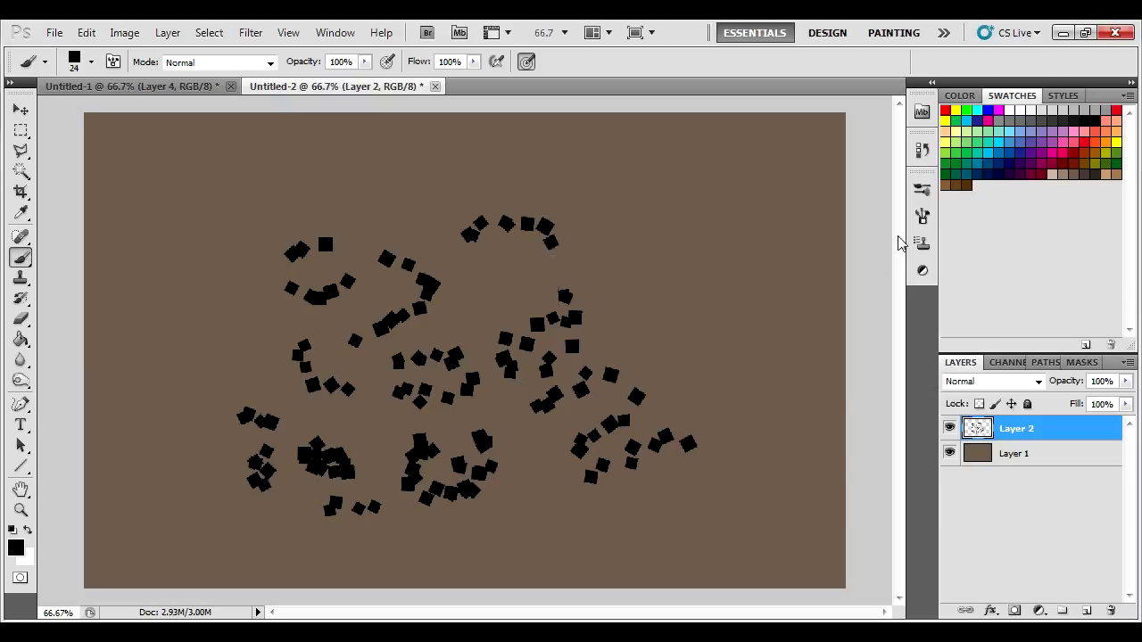
{"action": "mouse_move", "coordinate": [490, 299]}
{"action": "left_mouse_down"}
{"action": "mouse_move", "coordinate": [469, 324]}
{"action": "mouse_move", "coordinate": [489, 277]}
{"action": "mouse_move", "coordinate": [517, 263]}
{"action": "mouse_move", "coordinate": [534, 280]}
{"action": "mouse_move", "coordinate": [511, 310]}
{"action": "left_mouse_up"}
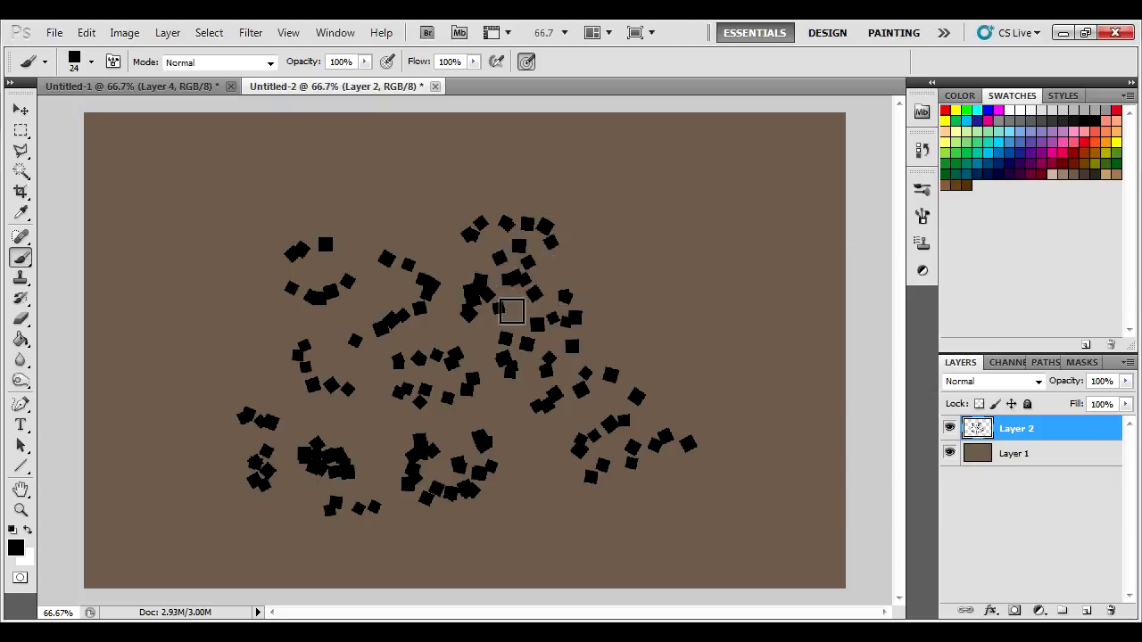
- Disable Scattering and paint tight rows of black squares along the map's left side
{"action": "left_click", "coordinate": [924, 216]}
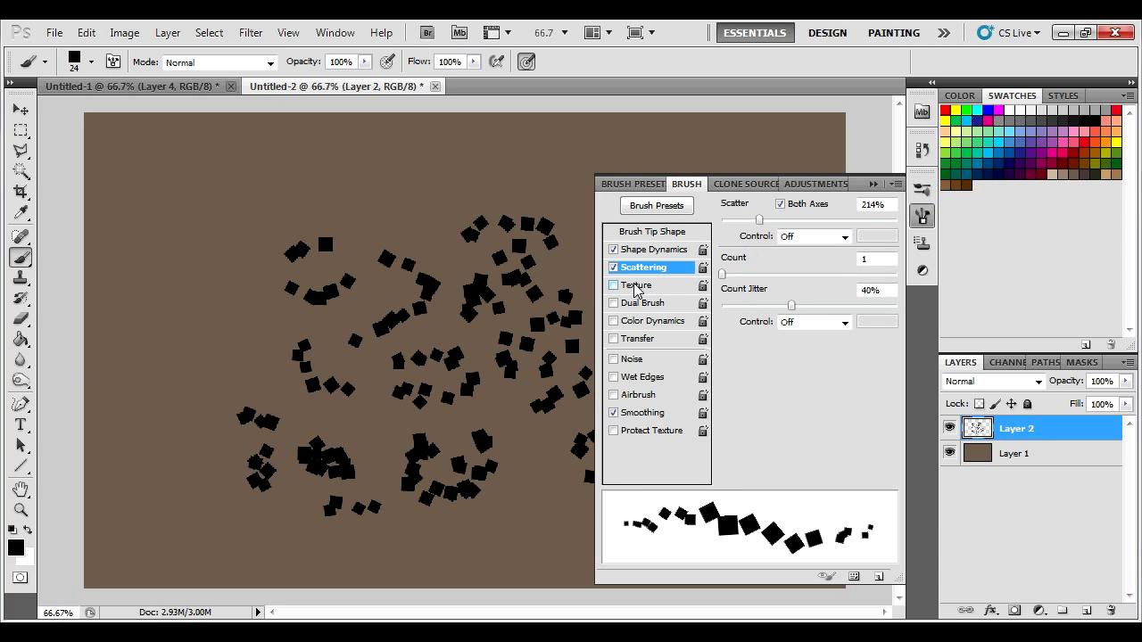
{"action": "left_click", "coordinate": [613, 266]}
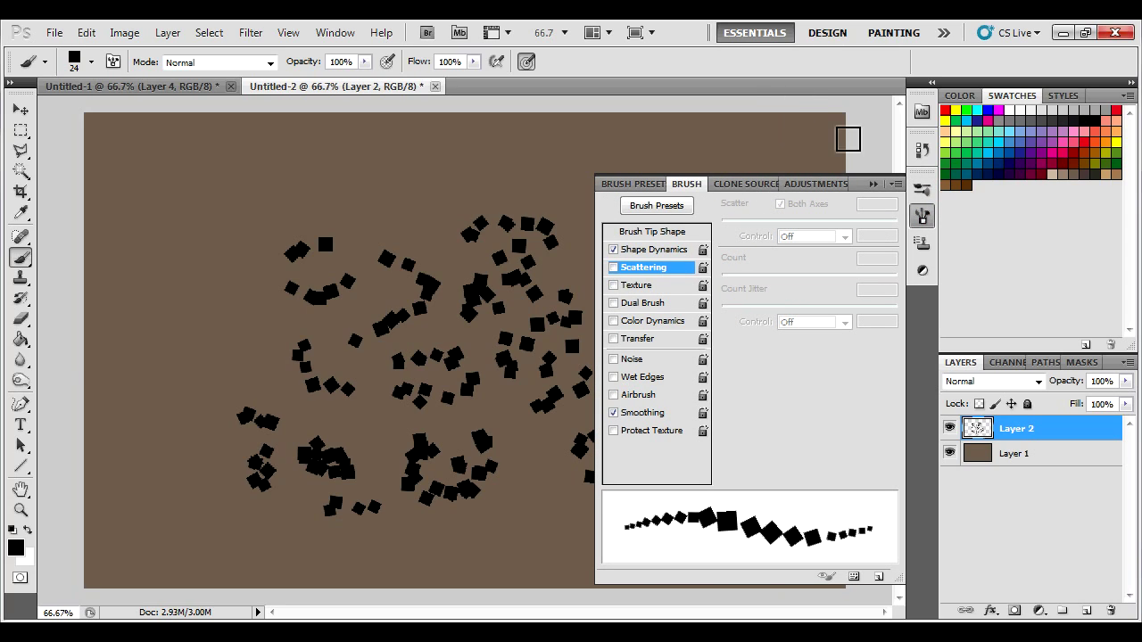
{"action": "key", "text": "F5"}
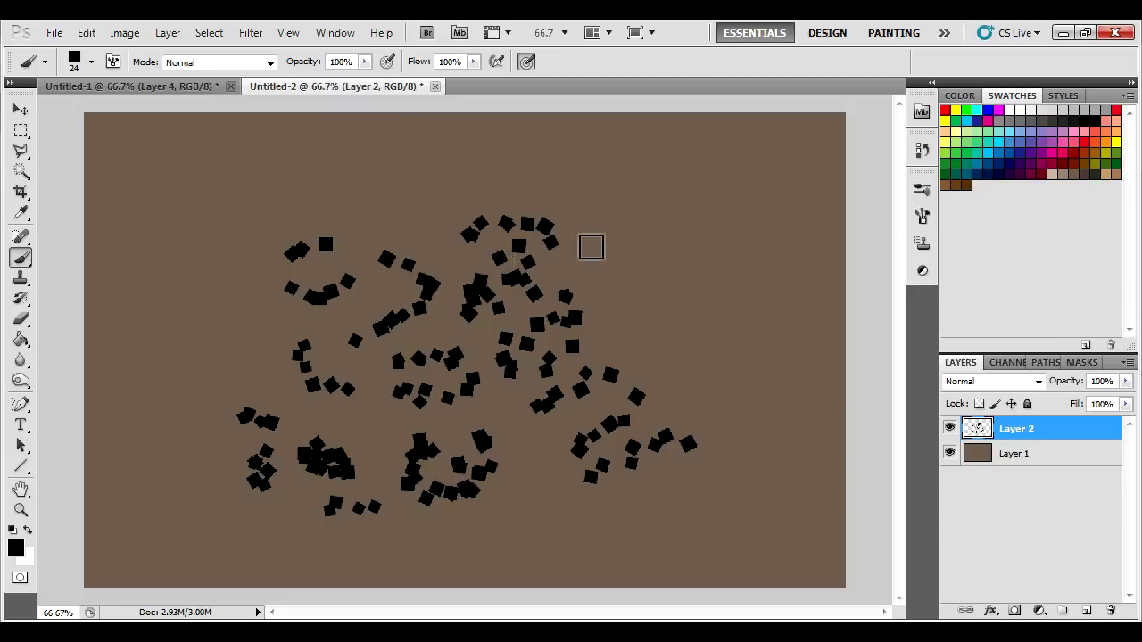
{"action": "mouse_move", "coordinate": [260, 322]}
{"action": "left_mouse_down"}
{"action": "mouse_move", "coordinate": [258, 308]}
{"action": "mouse_move", "coordinate": [181, 304]}
{"action": "mouse_move", "coordinate": [252, 283]}
{"action": "mouse_move", "coordinate": [174, 278]}
{"action": "left_mouse_up"}
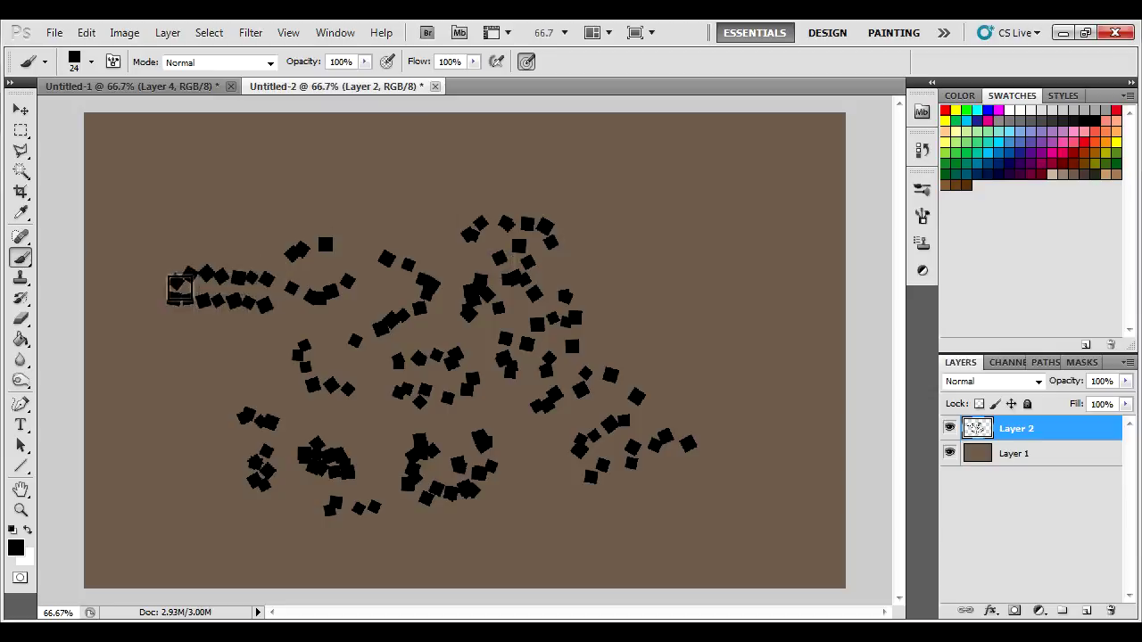
{"action": "mouse_move", "coordinate": [265, 339]}
{"action": "left_mouse_down"}
{"action": "mouse_move", "coordinate": [184, 352]}
{"action": "mouse_move", "coordinate": [280, 347]}
{"action": "mouse_move", "coordinate": [200, 376]}
{"action": "mouse_move", "coordinate": [205, 411]}
{"action": "mouse_move", "coordinate": [175, 424]}
{"action": "mouse_move", "coordinate": [185, 402]}
{"action": "mouse_move", "coordinate": [221, 496]}
{"action": "left_mouse_up"}
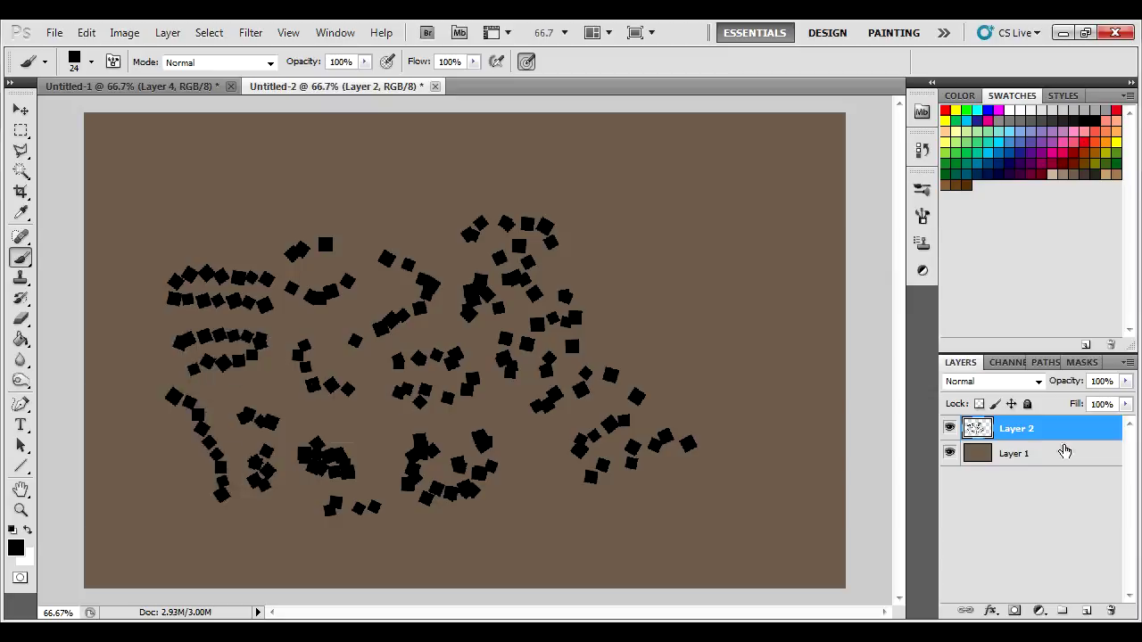
- Choose a soft round brush preset with a light brown colour and add empty Layer 3
{"action": "right_click", "coordinate": [877, 408]}
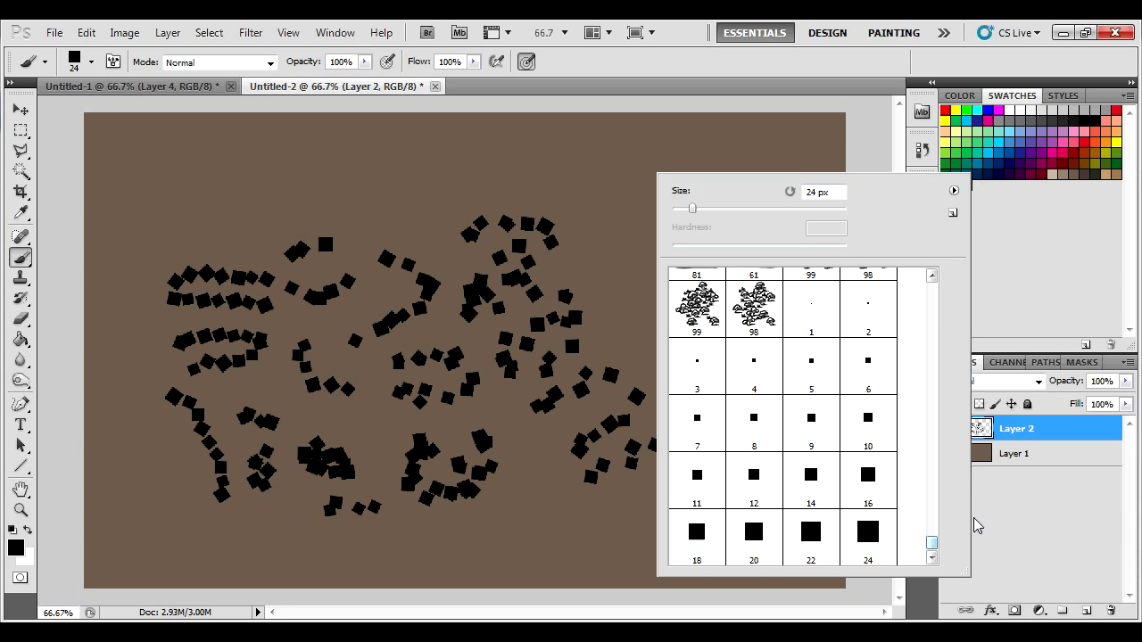
{"action": "scroll", "coordinate": [918, 398], "scroll_direction": "up", "scroll_amount": 3}
{"action": "scroll", "coordinate": [936, 517], "scroll_direction": "up", "scroll_amount": 10}
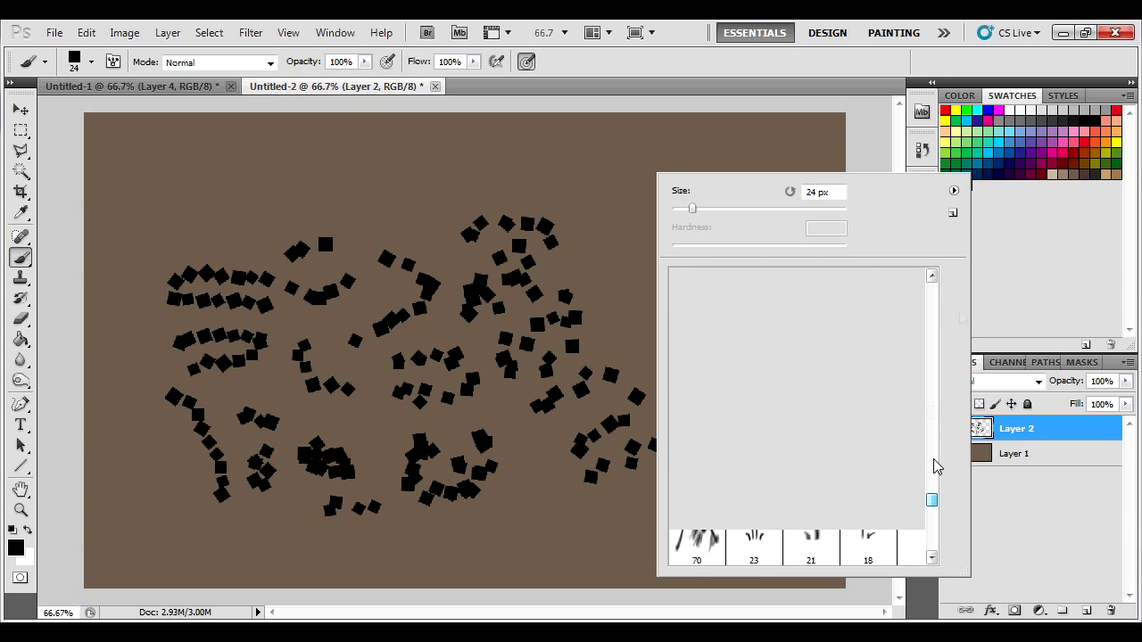
{"action": "left_click", "coordinate": [812, 296]}
{"action": "left_click", "coordinate": [1077, 219]}
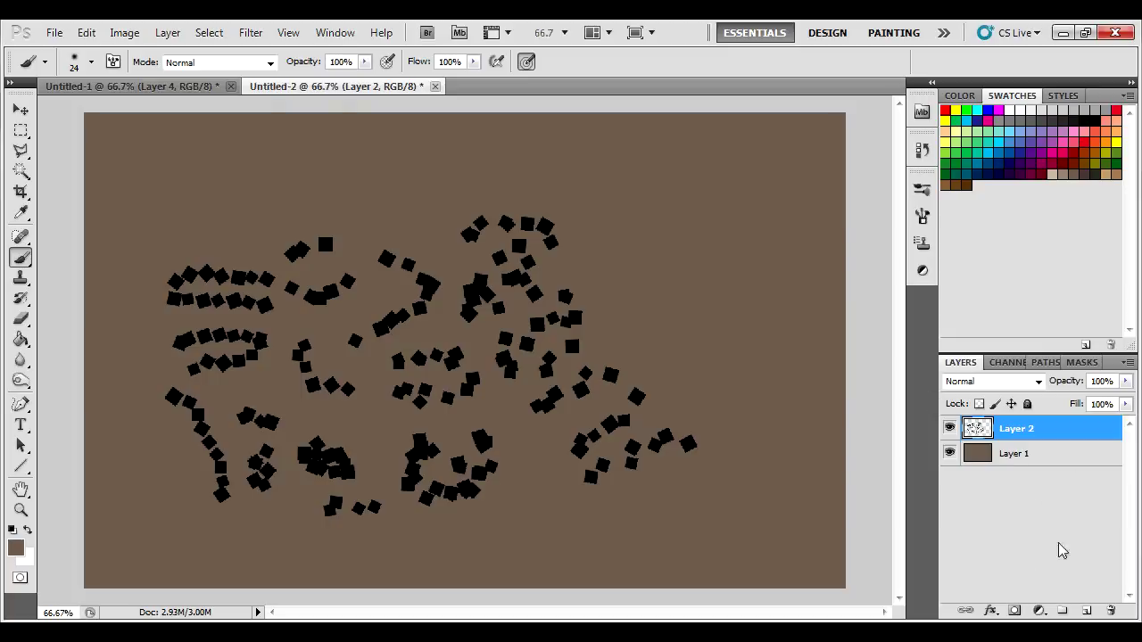
{"action": "left_click", "coordinate": [1087, 611]}
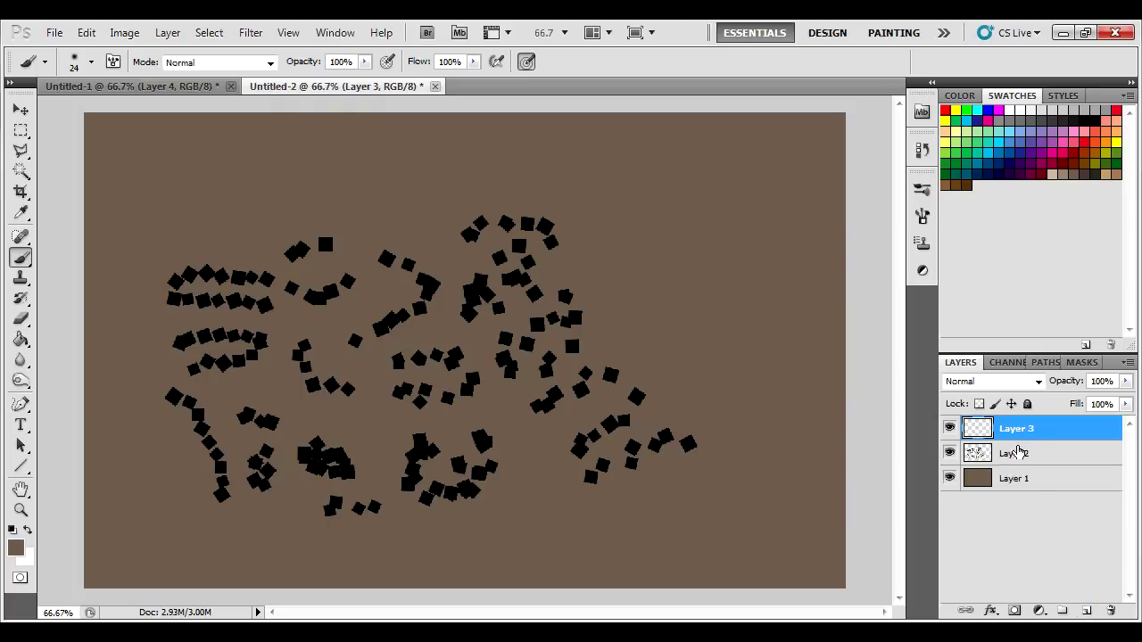
- Move Layer 3 below Layer 2 and paint soft brown roads around the left and central clusters
{"action": "left_click_drag", "start_coordinate": [1018, 451], "coordinate": [1018, 423]}
{"action": "left_click_drag", "start_coordinate": [807, 216], "coordinate": [794, 413]}
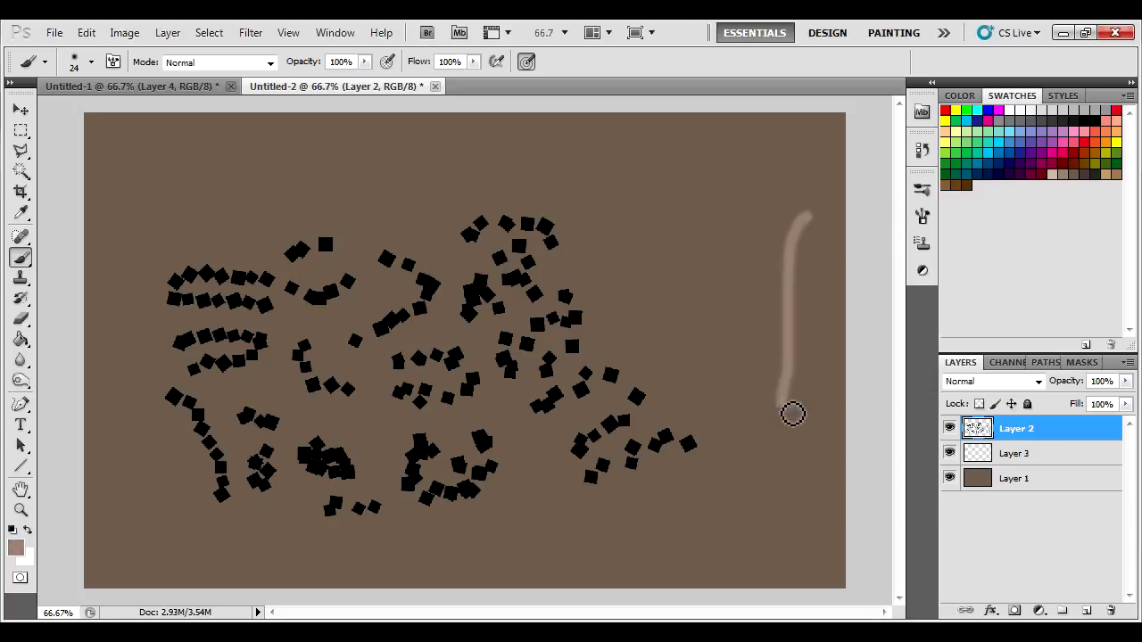
{"action": "key", "text": "ctrl+z"}
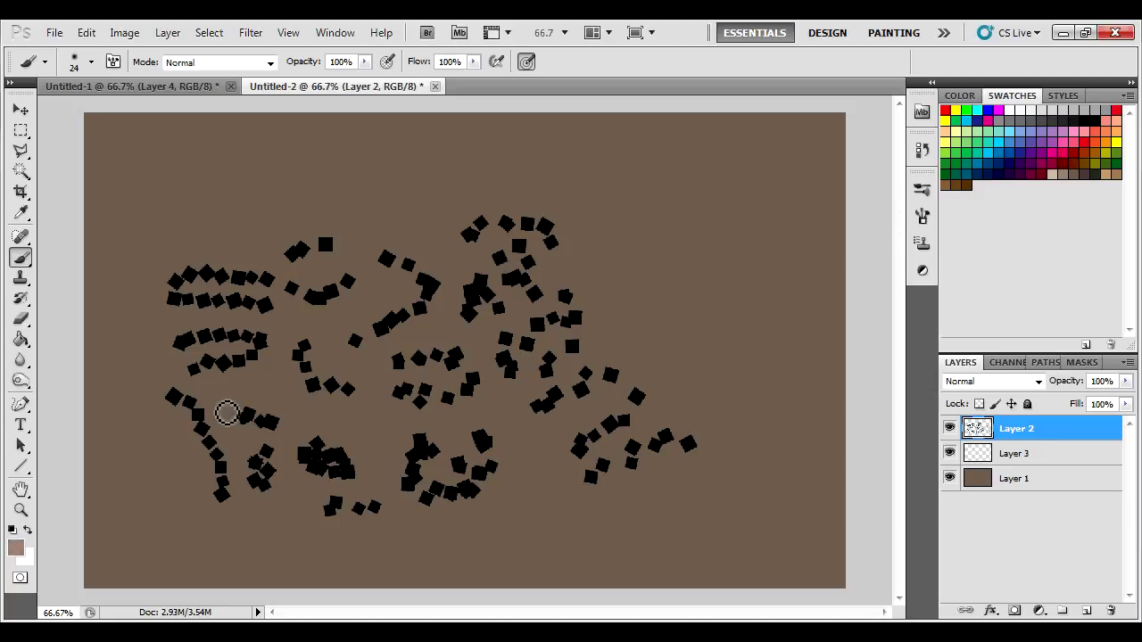
{"action": "mouse_move", "coordinate": [205, 516]}
{"action": "left_mouse_down"}
{"action": "mouse_move", "coordinate": [154, 401]}
{"action": "mouse_move", "coordinate": [152, 284]}
{"action": "mouse_move", "coordinate": [177, 259]}
{"action": "mouse_move", "coordinate": [210, 249]}
{"action": "mouse_move", "coordinate": [253, 259]}
{"action": "mouse_move", "coordinate": [325, 221]}
{"action": "mouse_move", "coordinate": [355, 235]}
{"action": "mouse_move", "coordinate": [383, 294]}
{"action": "mouse_move", "coordinate": [364, 320]}
{"action": "mouse_move", "coordinate": [297, 338]}
{"action": "mouse_move", "coordinate": [283, 376]}
{"action": "mouse_move", "coordinate": [298, 421]}
{"action": "mouse_move", "coordinate": [282, 515]}
{"action": "mouse_move", "coordinate": [210, 524]}
{"action": "left_mouse_up"}
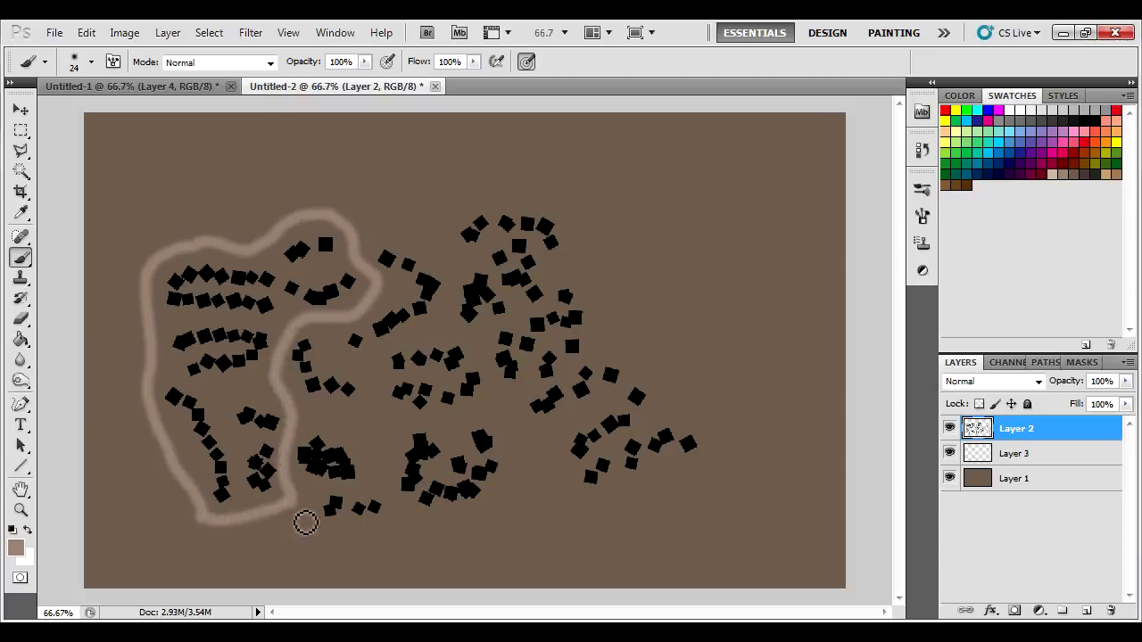
{"action": "mouse_move", "coordinate": [291, 502]}
{"action": "left_mouse_down"}
{"action": "mouse_move", "coordinate": [406, 532]}
{"action": "mouse_move", "coordinate": [380, 442]}
{"action": "mouse_move", "coordinate": [301, 413]}
{"action": "mouse_move", "coordinate": [356, 437]}
{"action": "mouse_move", "coordinate": [381, 359]}
{"action": "left_mouse_up"}
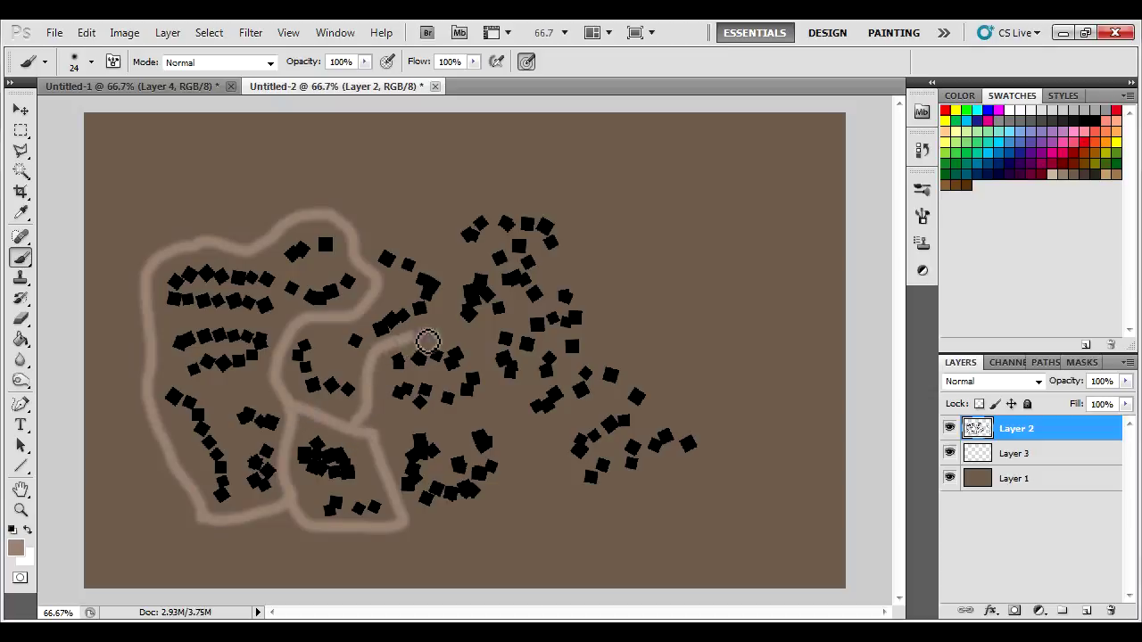
{"action": "mouse_move", "coordinate": [461, 338]}
{"action": "left_mouse_down"}
{"action": "mouse_move", "coordinate": [457, 267]}
{"action": "mouse_move", "coordinate": [438, 236]}
{"action": "mouse_move", "coordinate": [344, 229]}
{"action": "mouse_move", "coordinate": [405, 238]}
{"action": "mouse_move", "coordinate": [534, 209]}
{"action": "left_mouse_up"}
- Extend the bottom road, then paint 10 px side roads around the right, central and top clusters
{"action": "mouse_move", "coordinate": [396, 531]}
{"action": "left_mouse_down"}
{"action": "mouse_move", "coordinate": [500, 516]}
{"action": "mouse_move", "coordinate": [545, 445]}
{"action": "left_mouse_up"}
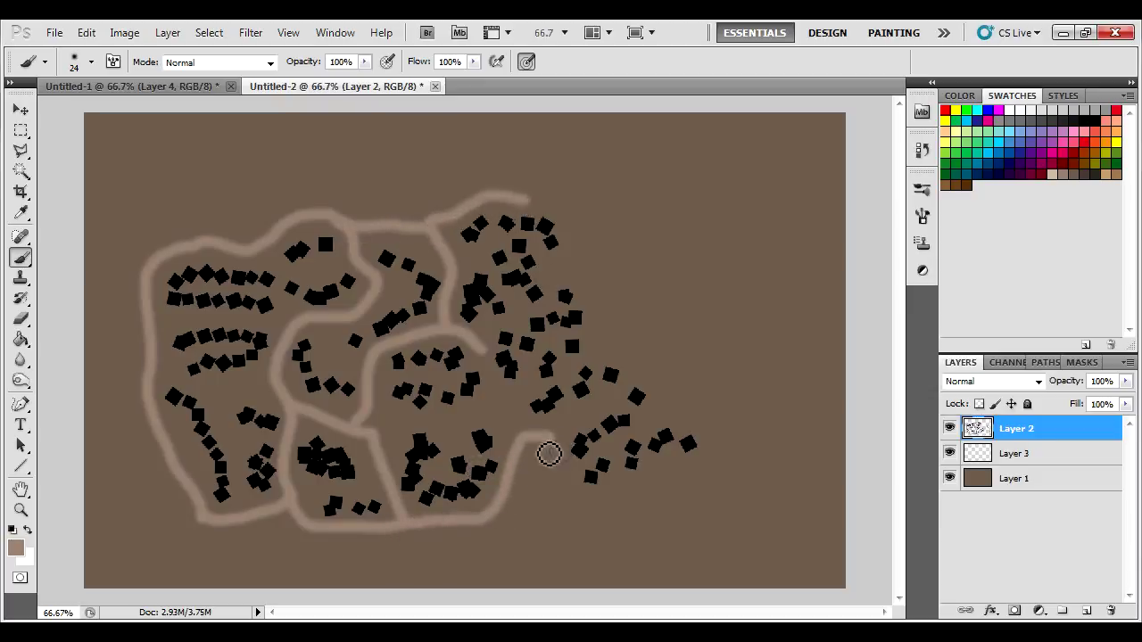
{"action": "key", "text": "bracketleft"}
{"action": "key", "text": "bracketleft"}
{"action": "key", "text": "bracketleft"}
{"action": "mouse_move", "coordinate": [587, 499]}
{"action": "left_mouse_down"}
{"action": "mouse_move", "coordinate": [567, 437]}
{"action": "mouse_move", "coordinate": [616, 402]}
{"action": "left_mouse_up"}
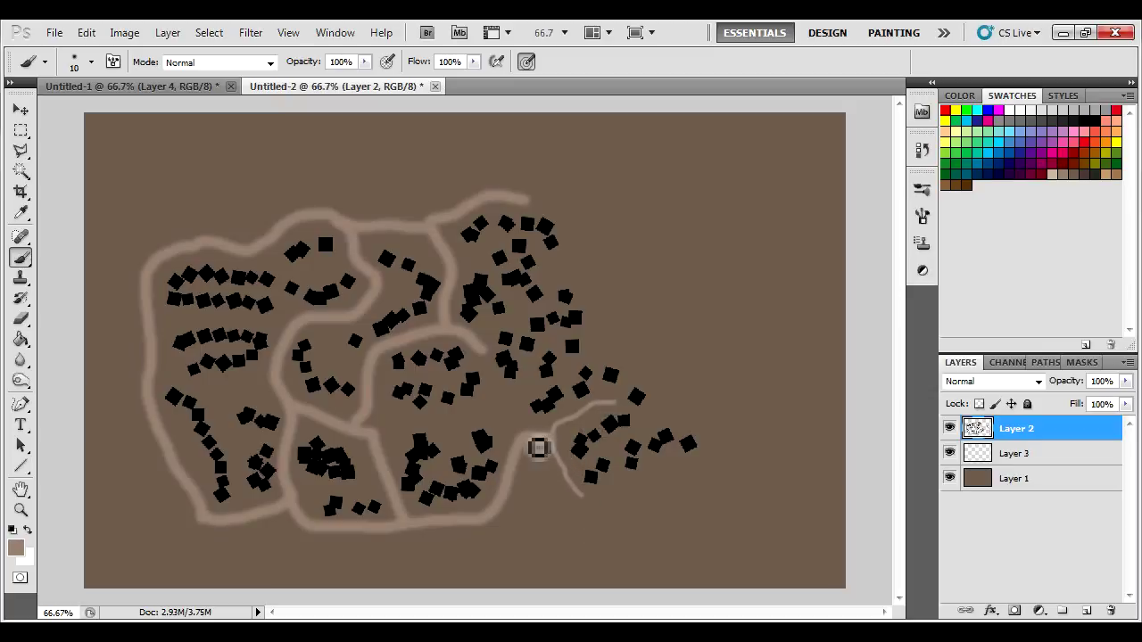
{"action": "mouse_move", "coordinate": [513, 439]}
{"action": "left_mouse_down"}
{"action": "mouse_move", "coordinate": [482, 427]}
{"action": "mouse_move", "coordinate": [466, 453]}
{"action": "left_mouse_up"}
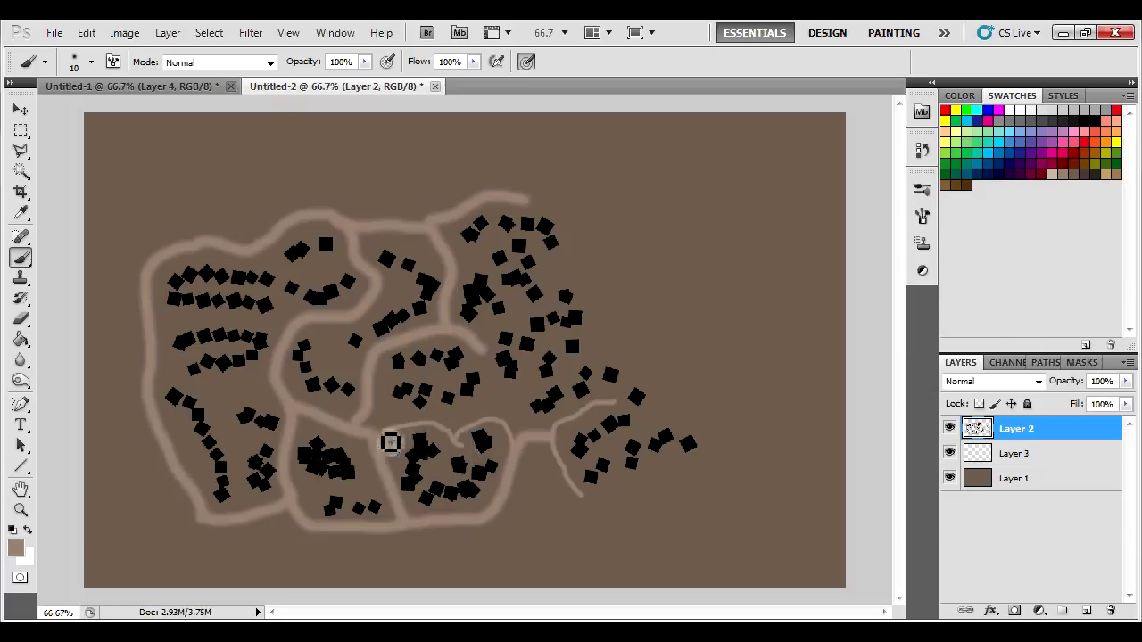
{"action": "left_click_drag", "start_coordinate": [375, 435], "coordinate": [494, 433]}
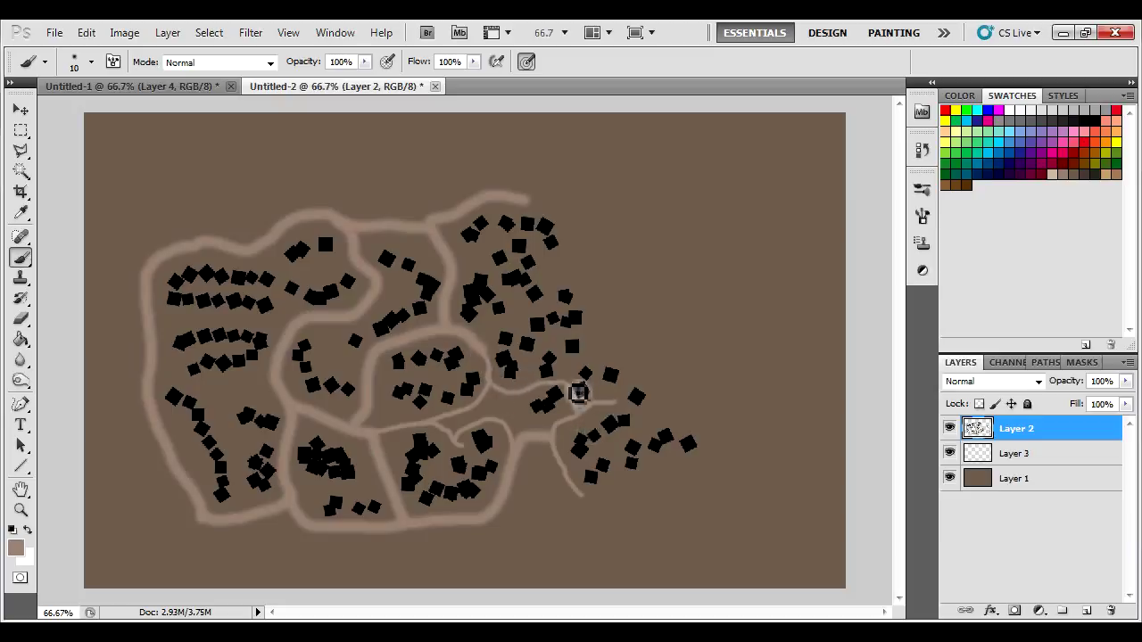
{"action": "mouse_move", "coordinate": [579, 392]}
{"action": "left_mouse_down"}
{"action": "mouse_move", "coordinate": [607, 362]}
{"action": "mouse_move", "coordinate": [654, 379]}
{"action": "left_mouse_up"}
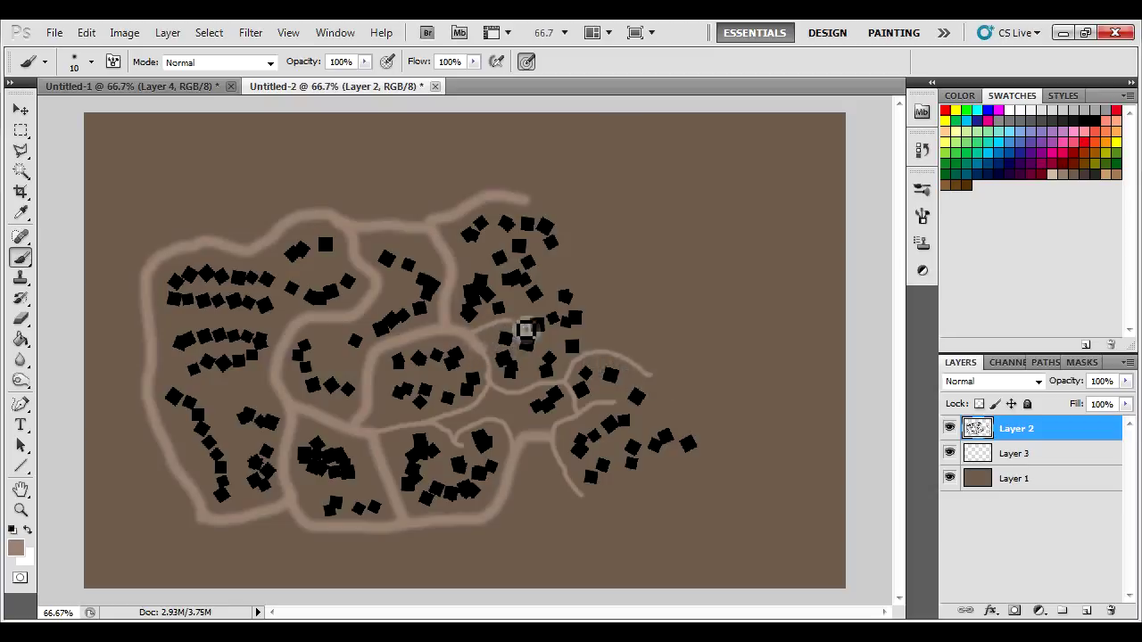
{"action": "mouse_move", "coordinate": [526, 331]}
{"action": "left_mouse_down"}
{"action": "mouse_move", "coordinate": [579, 295]}
{"action": "mouse_move", "coordinate": [600, 312]}
{"action": "mouse_move", "coordinate": [604, 346]}
{"action": "left_mouse_up"}
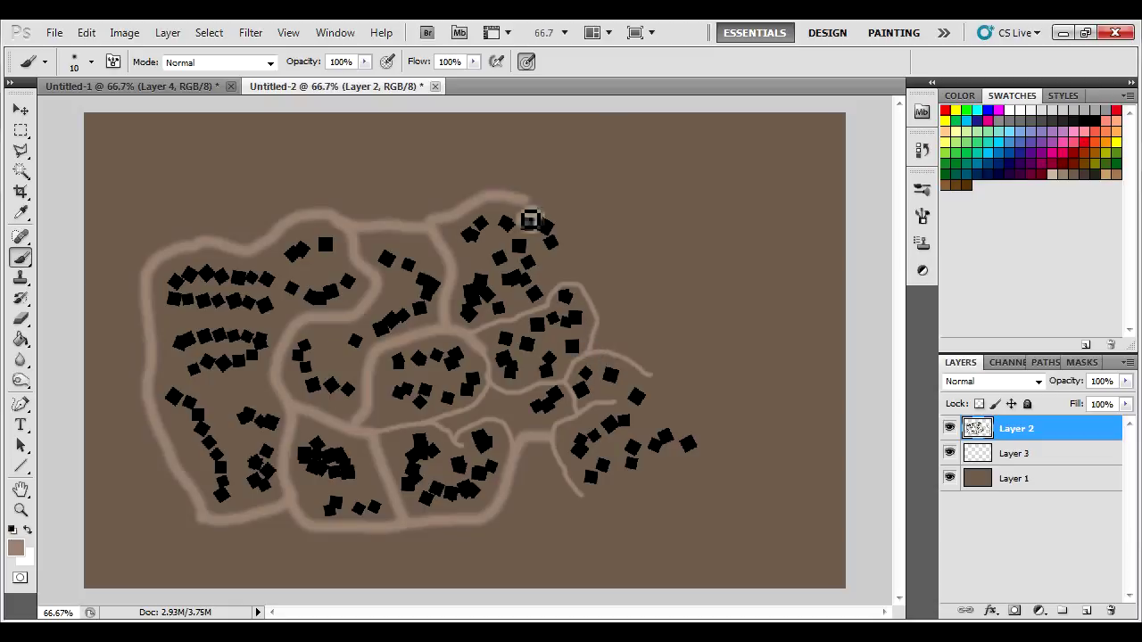
{"action": "mouse_move", "coordinate": [536, 206]}
{"action": "left_mouse_down"}
{"action": "mouse_move", "coordinate": [571, 222]}
{"action": "mouse_move", "coordinate": [576, 277]}
{"action": "left_mouse_up"}
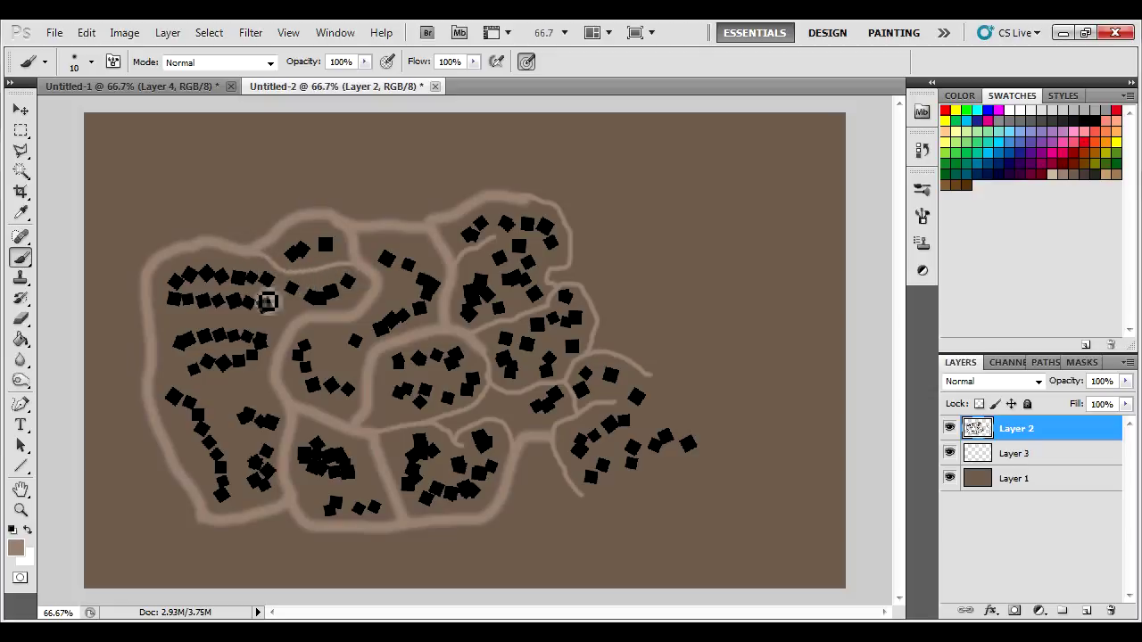
- Add thin side roads through the left and lower-left building rows
{"action": "mouse_move", "coordinate": [300, 339]}
{"action": "left_mouse_down"}
{"action": "mouse_move", "coordinate": [187, 326]}
{"action": "mouse_move", "coordinate": [167, 340]}
{"action": "left_mouse_up"}
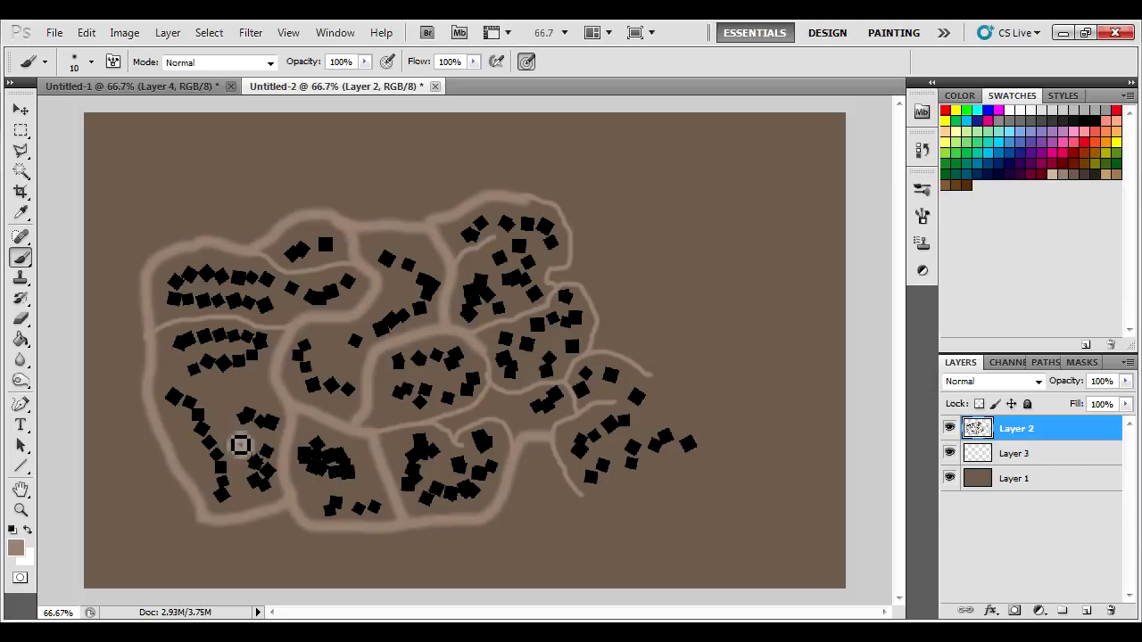
{"action": "mouse_move", "coordinate": [229, 425]}
{"action": "left_mouse_down"}
{"action": "mouse_move", "coordinate": [202, 390]}
{"action": "mouse_move", "coordinate": [166, 387]}
{"action": "mouse_move", "coordinate": [181, 381]}
{"action": "left_mouse_up"}
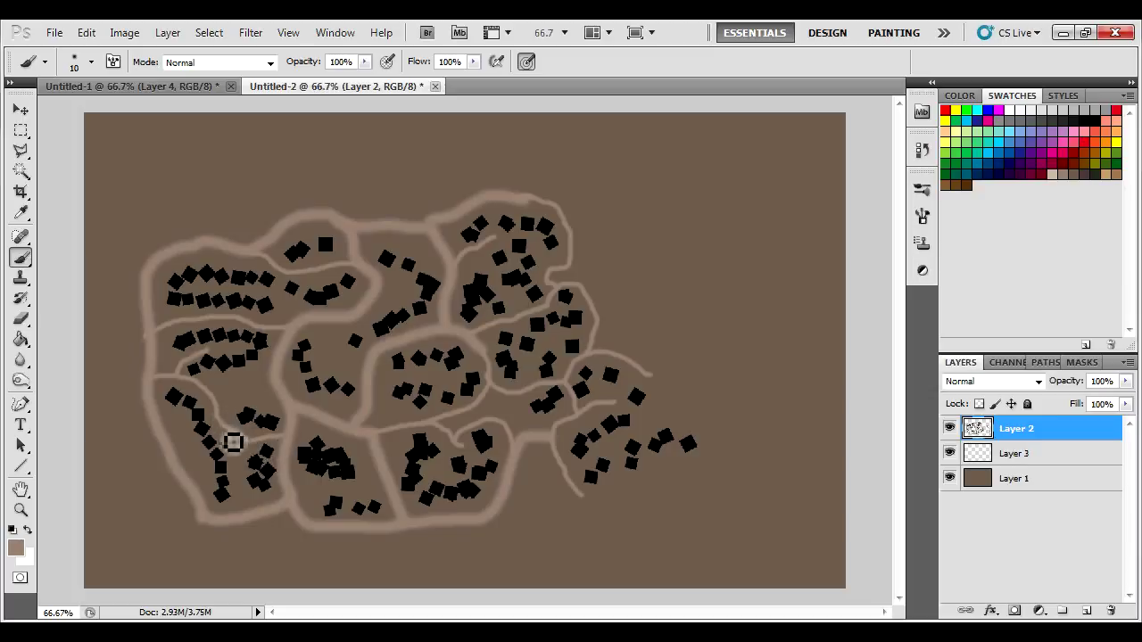
{"action": "left_click_drag", "start_coordinate": [227, 419], "coordinate": [243, 457]}
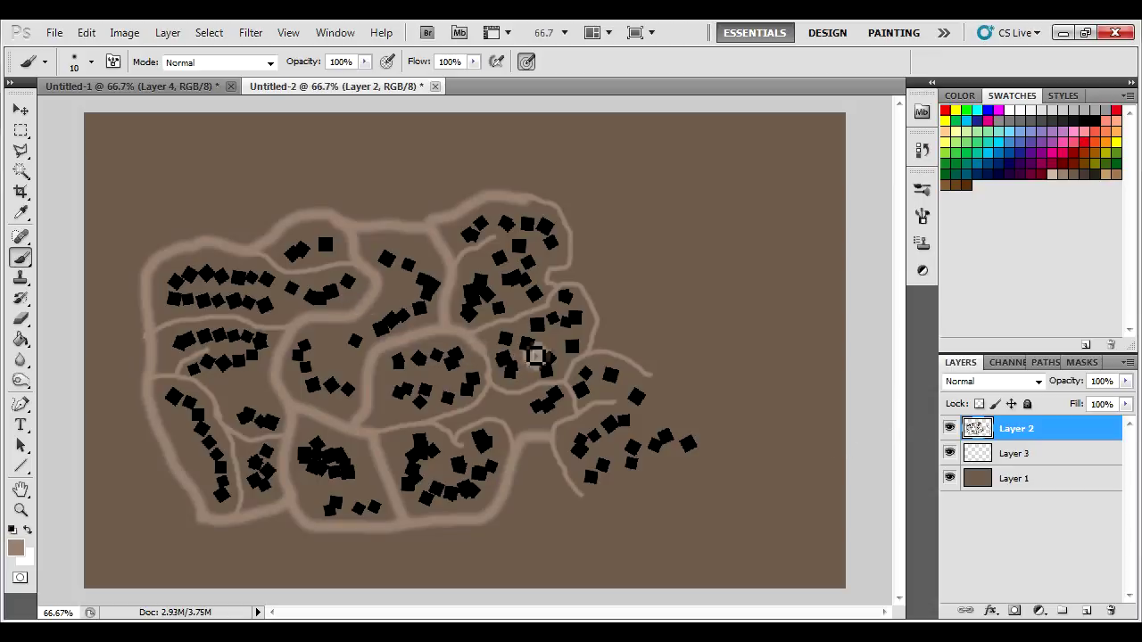
- Paint a 35 px main road to the top-left corner, then select a hard round brush on Layer 3
{"action": "key", "text": "bracketright"}
{"action": "key", "text": "bracketright"}
{"action": "key", "text": "bracketright"}
{"action": "key", "text": "bracketright"}
{"action": "key", "text": "bracketright"}
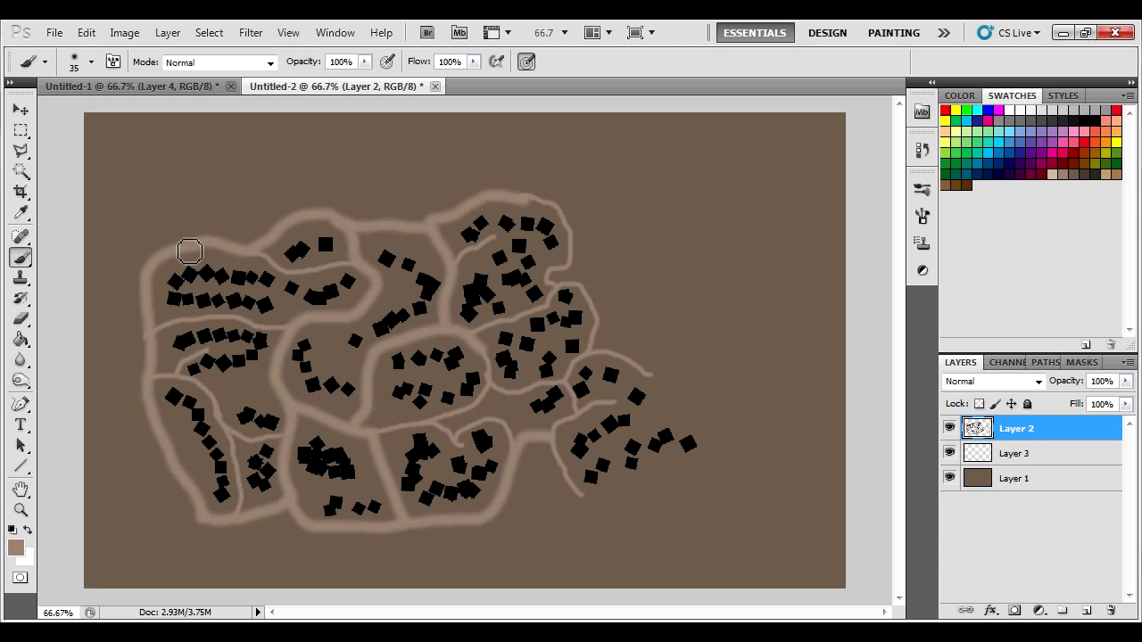
{"action": "mouse_move", "coordinate": [189, 251]}
{"action": "left_mouse_down"}
{"action": "mouse_move", "coordinate": [153, 217]}
{"action": "mouse_move", "coordinate": [112, 123]}
{"action": "mouse_move", "coordinate": [82, 109]}
{"action": "left_mouse_up"}
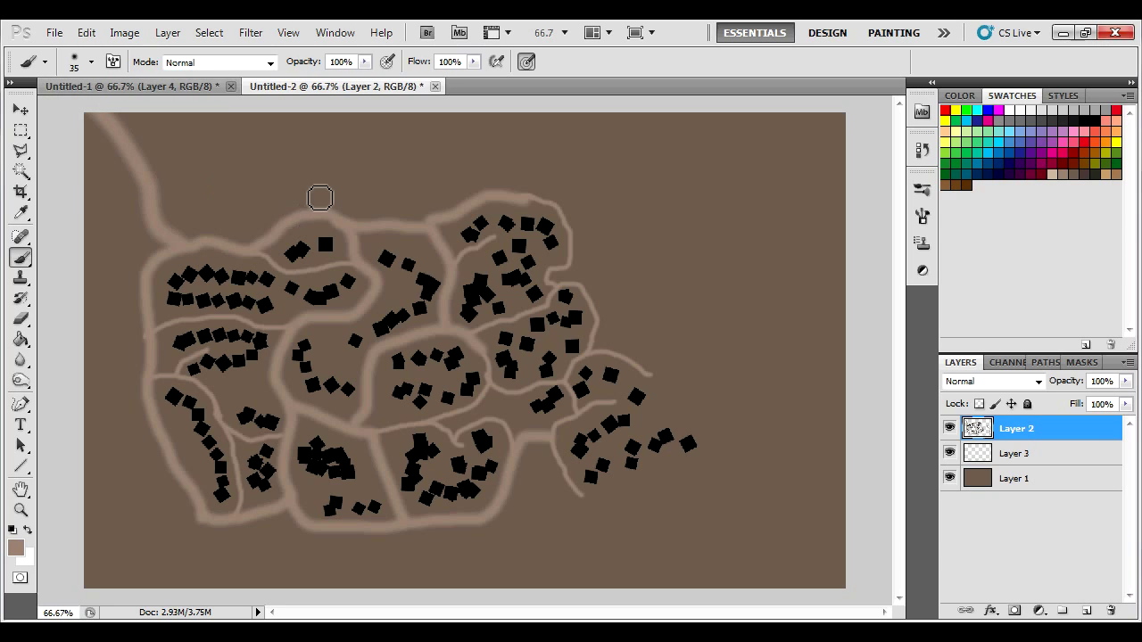
{"action": "right_click", "coordinate": [356, 163]}
{"action": "left_click", "coordinate": [569, 280]}
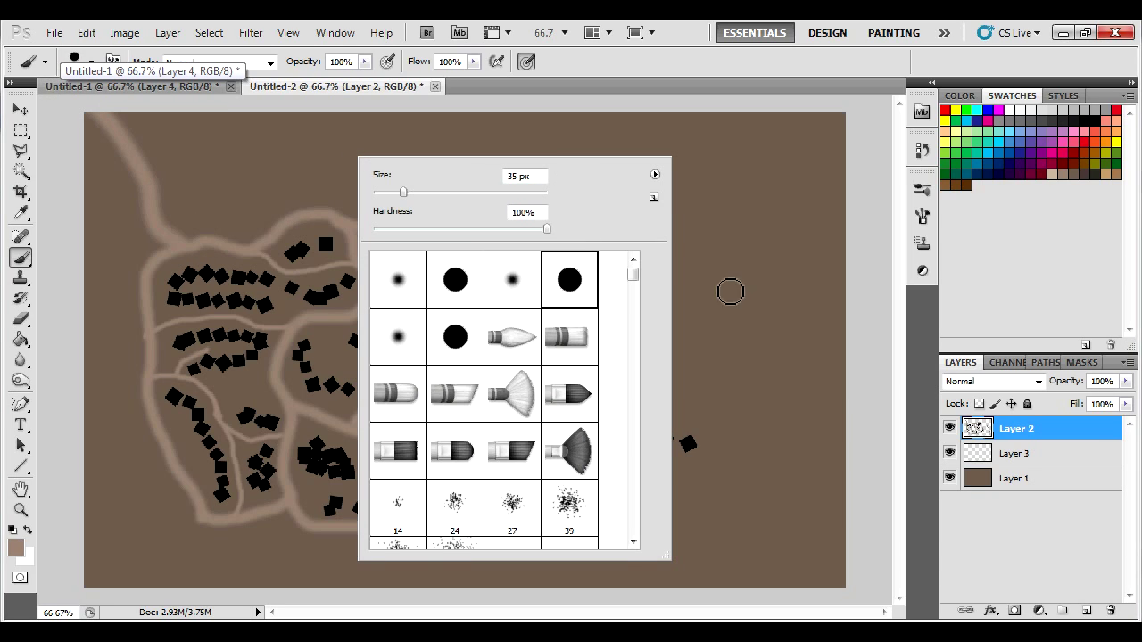
{"action": "left_click", "coordinate": [1023, 455]}
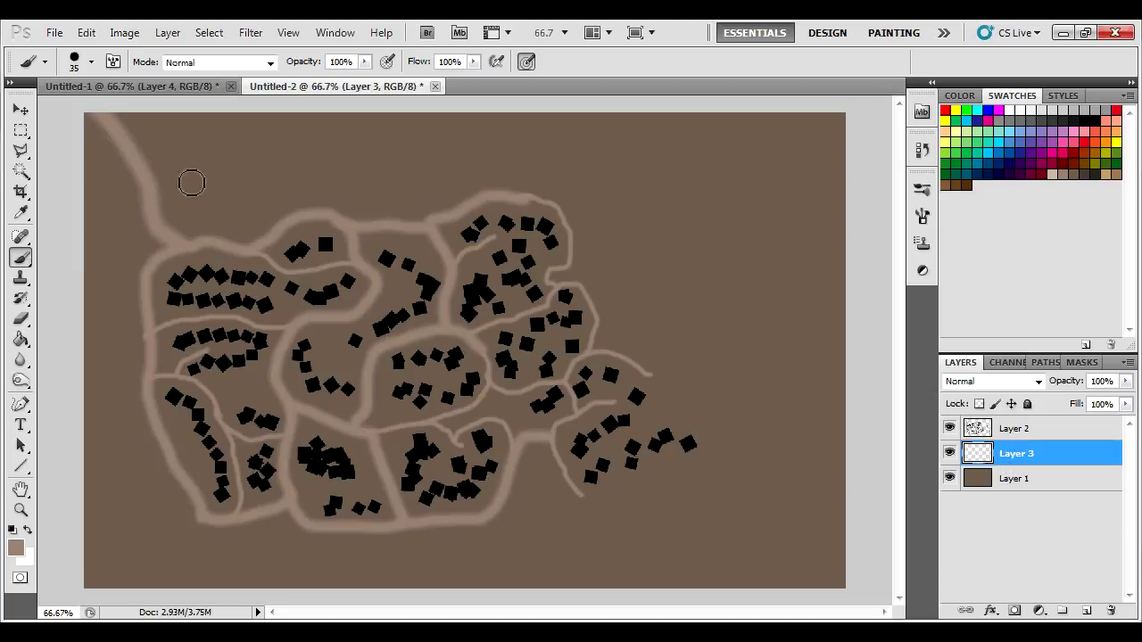
- Stamp two large black tower dots beside the top-left road
{"action": "key", "text": "bracketright"}
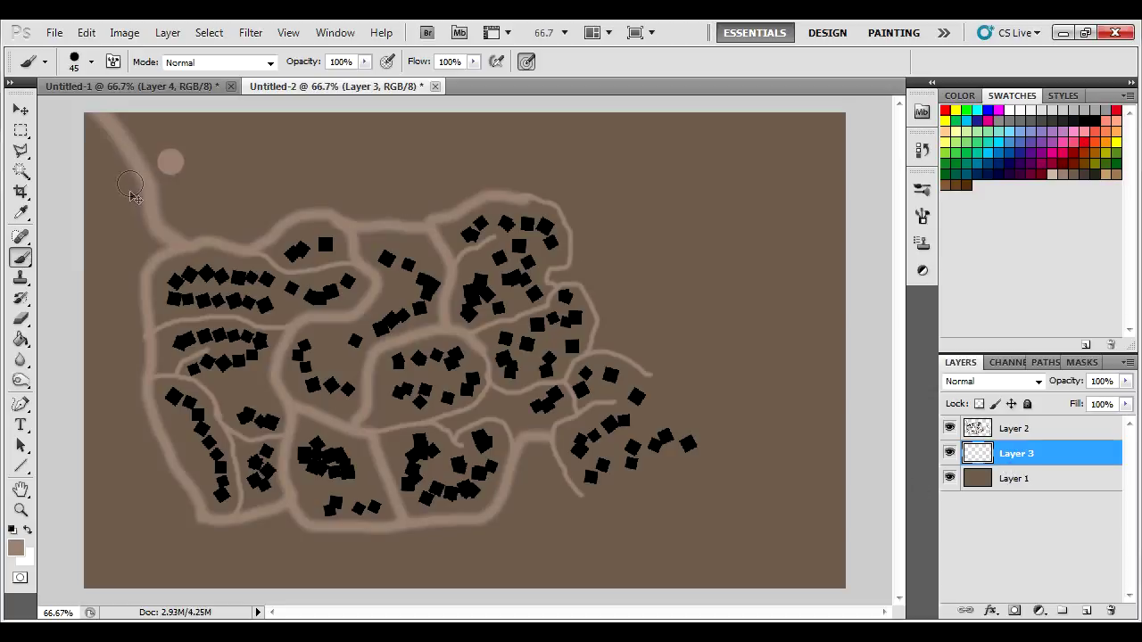
{"action": "left_click", "coordinate": [14, 528]}
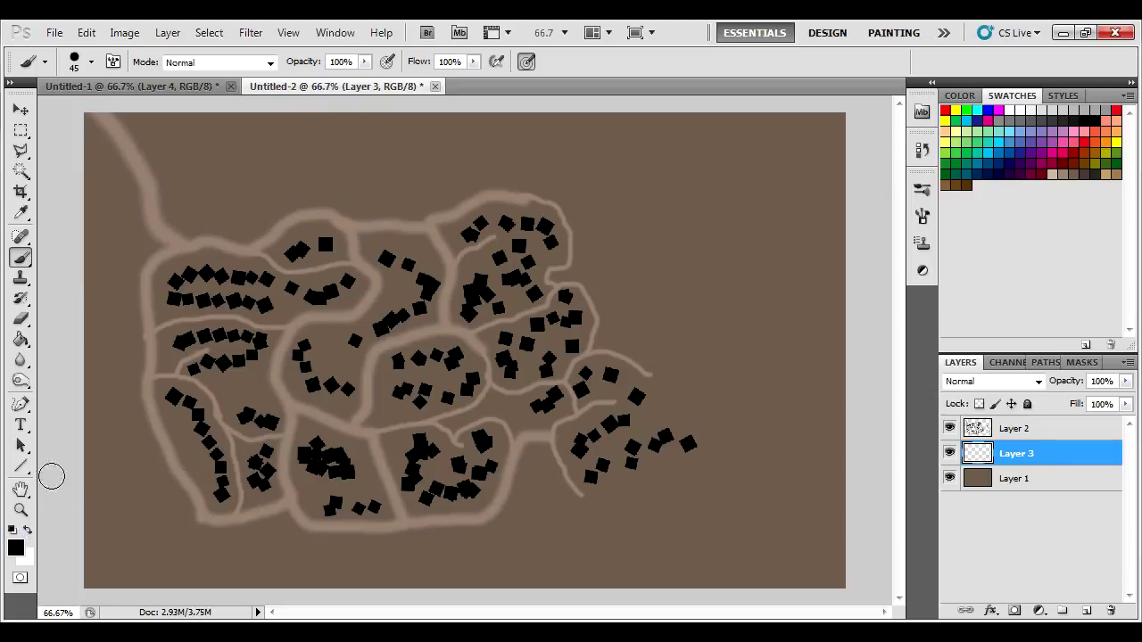
{"action": "left_click", "coordinate": [114, 180]}
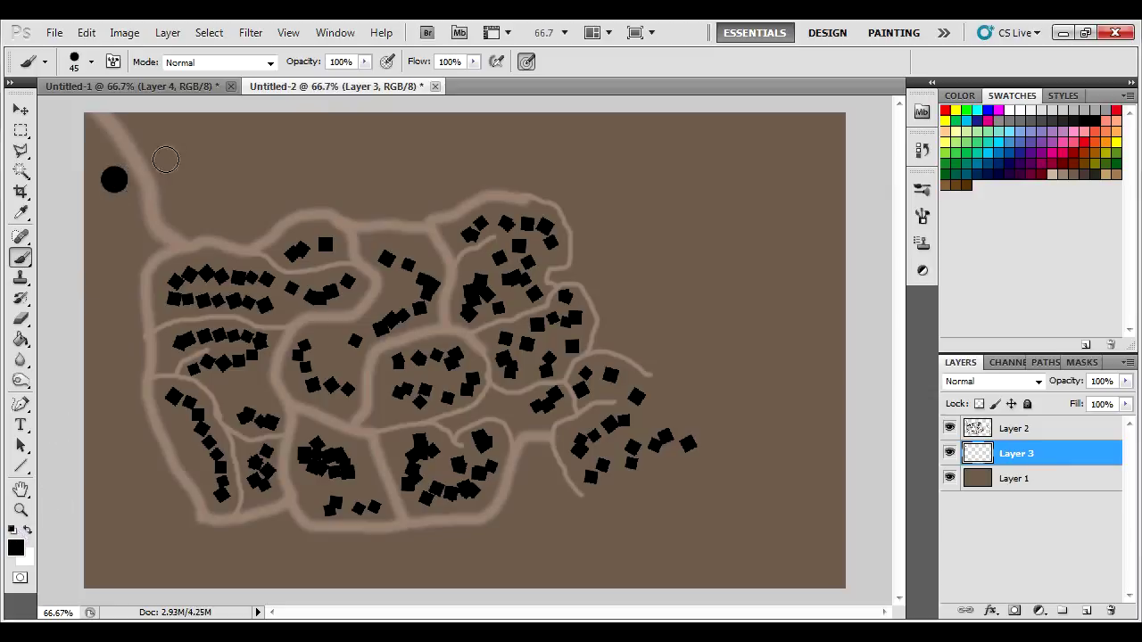
{"action": "left_click", "coordinate": [165, 160]}
- Place smaller tower dots along the top, right, bottom and left margins, then shrink the brush
{"action": "left_click", "coordinate": [232, 148]}
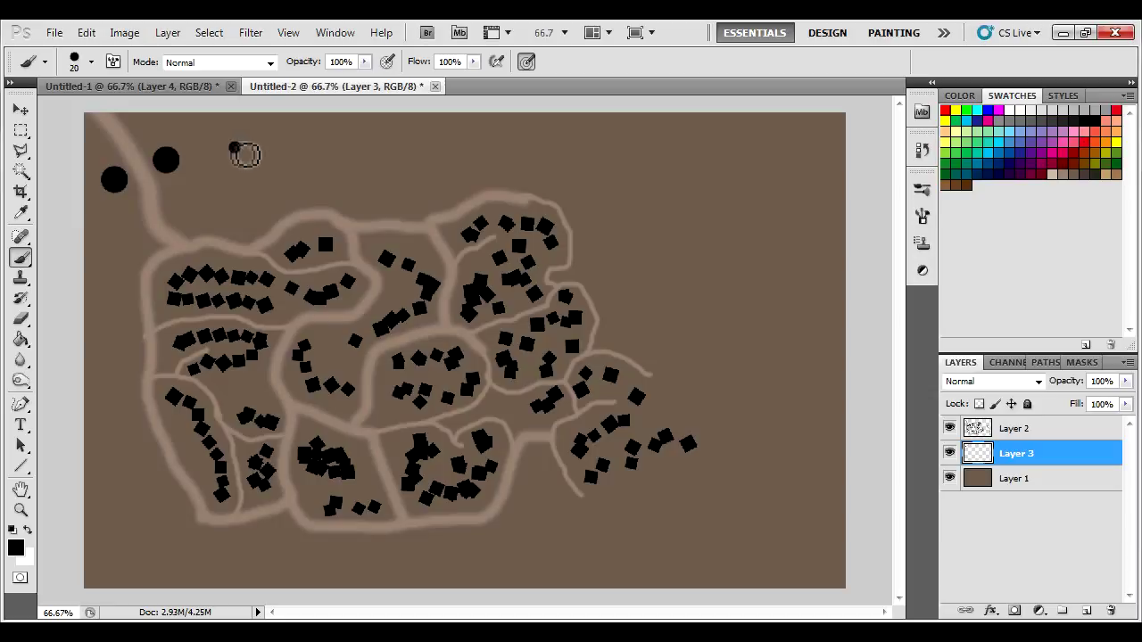
{"action": "left_click", "coordinate": [354, 142]}
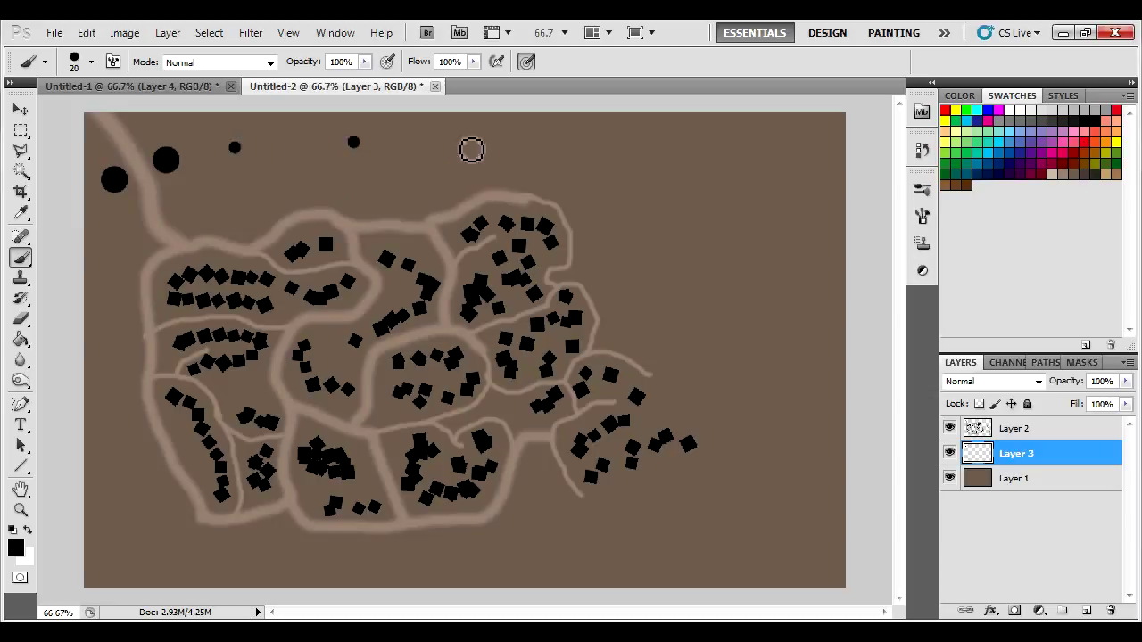
{"action": "left_click", "coordinate": [473, 142]}
{"action": "left_click", "coordinate": [713, 276]}
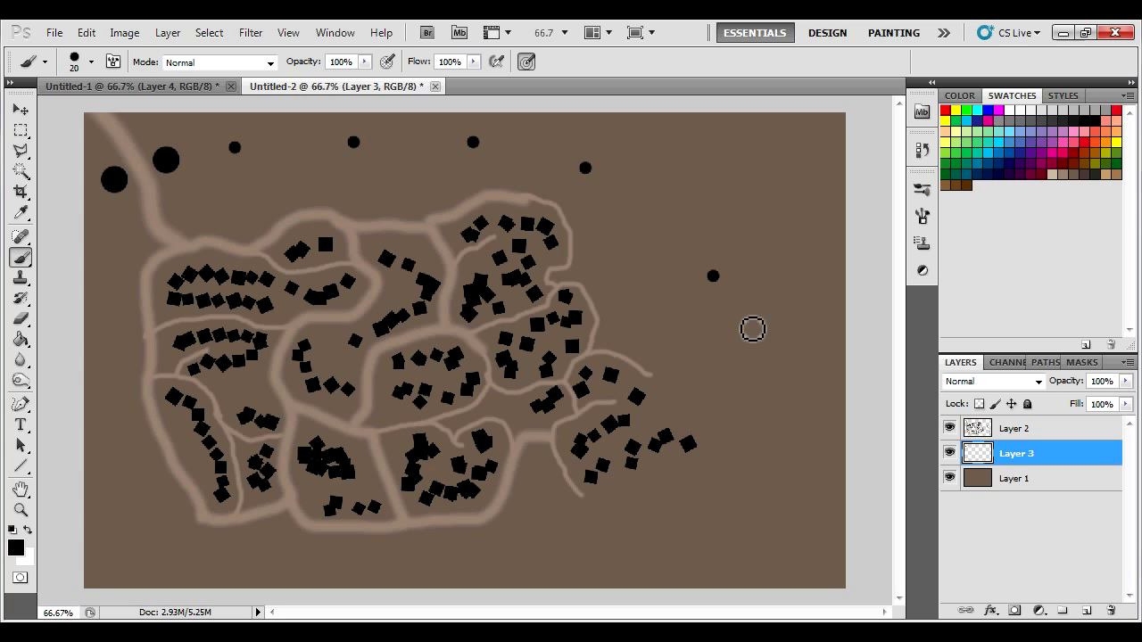
{"action": "left_click", "coordinate": [807, 394]}
{"action": "left_click", "coordinate": [764, 516]}
{"action": "left_click", "coordinate": [606, 568]}
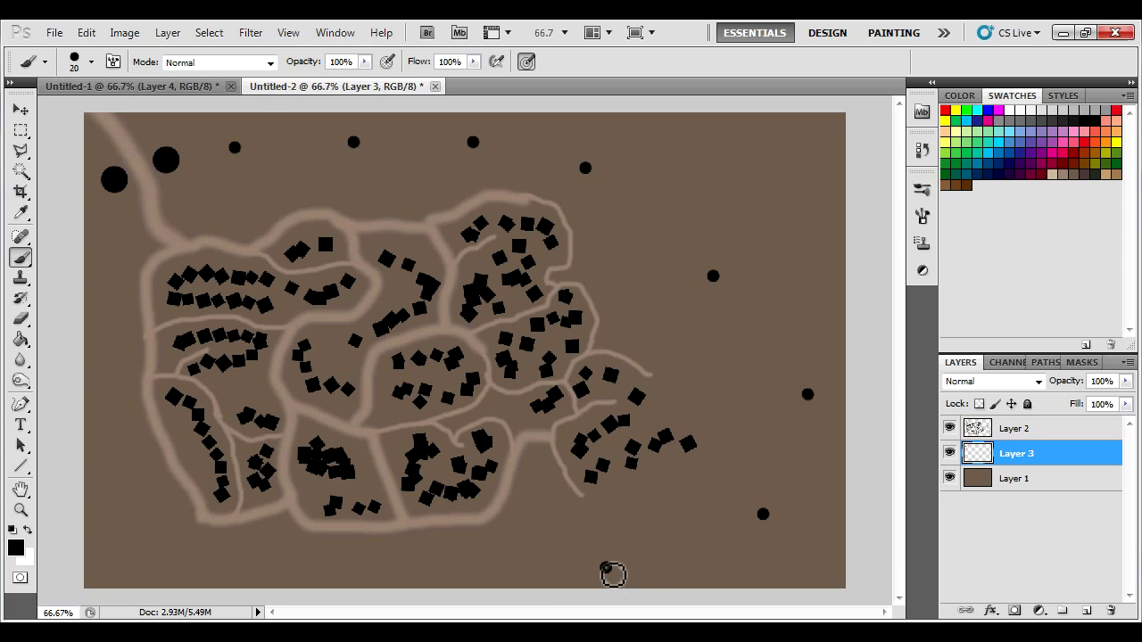
{"action": "left_click", "coordinate": [475, 577]}
{"action": "left_click", "coordinate": [172, 549]}
{"action": "left_click", "coordinate": [116, 479]}
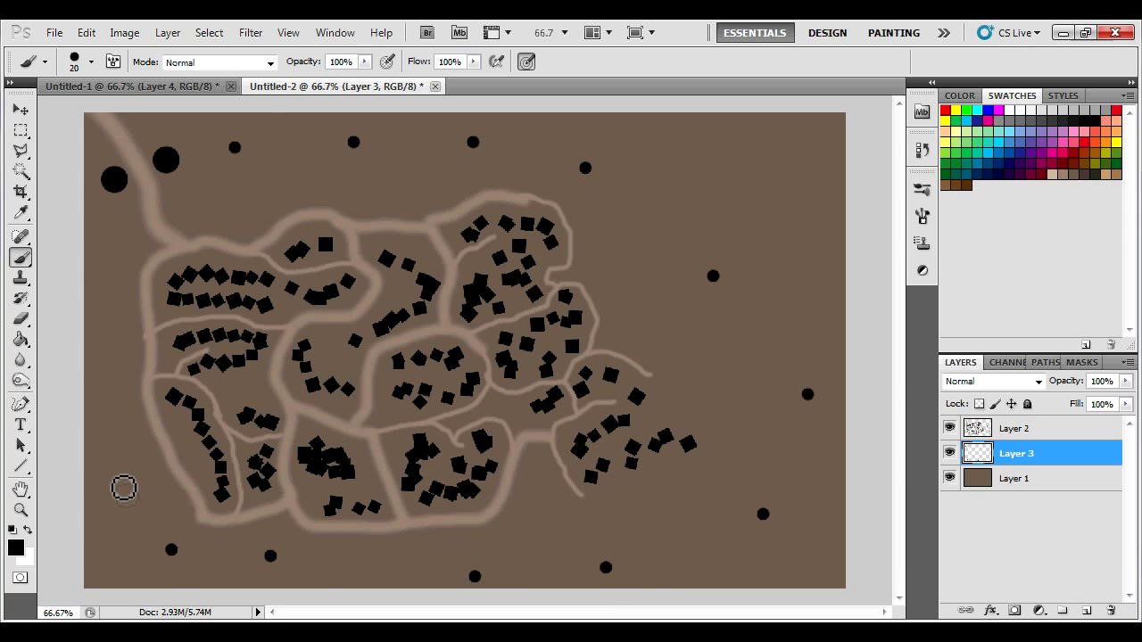
{"action": "left_click", "coordinate": [104, 354]}
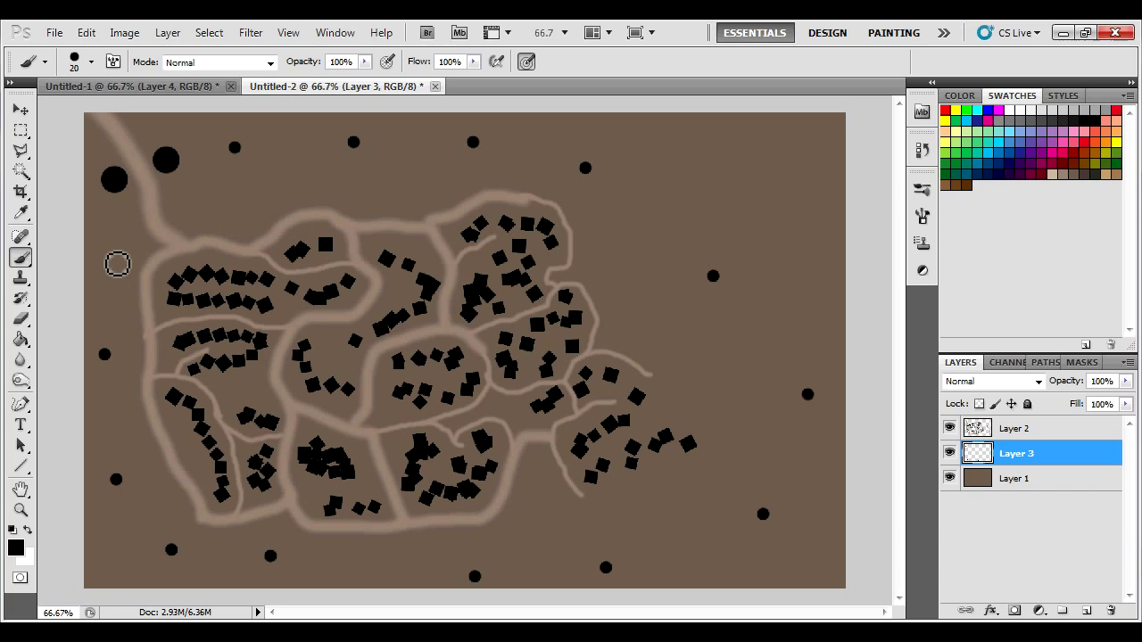
{"action": "key", "text": "bracketleft"}
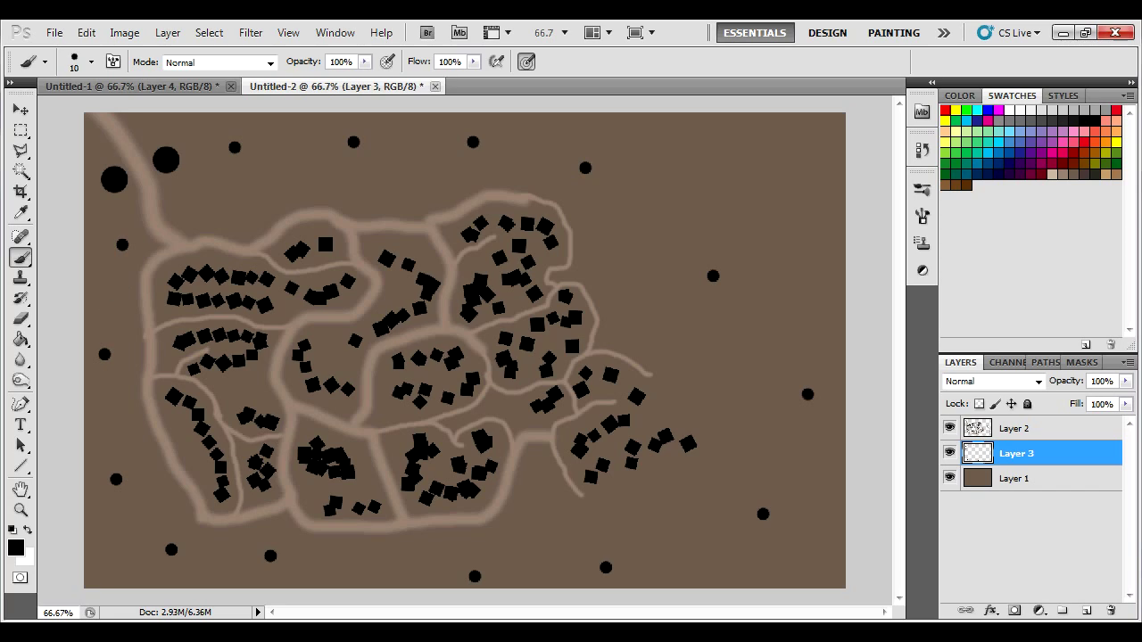
- Draw straight walls from the top-left tower down the left, along the bottom and up the right side
{"action": "left_click", "coordinate": [124, 248], "text": "shift"}
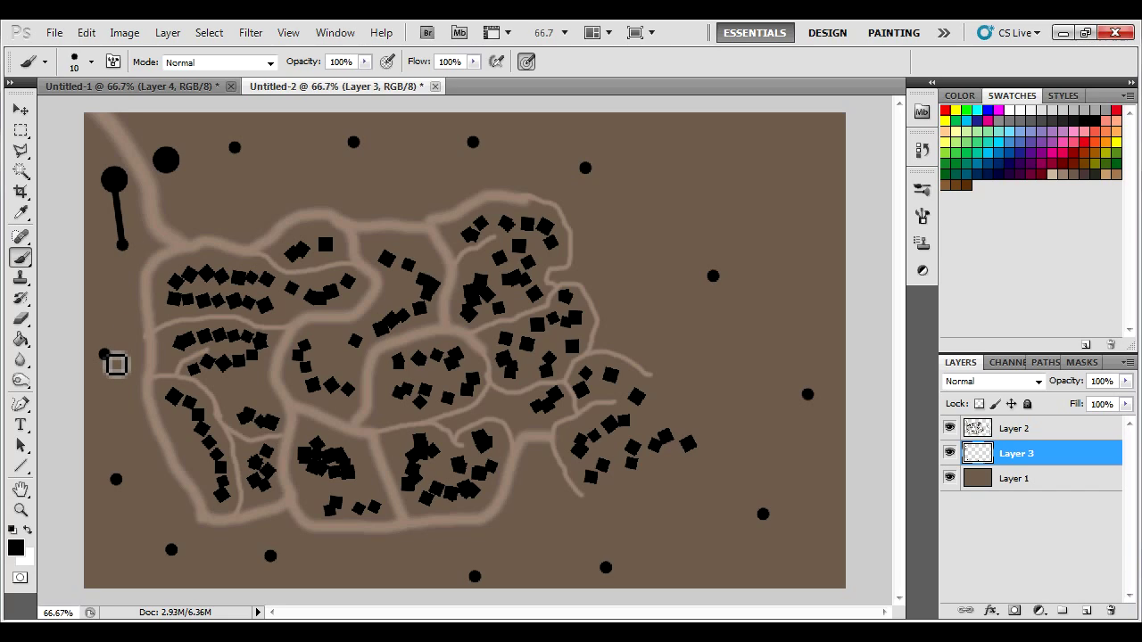
{"action": "left_click", "coordinate": [116, 479], "text": "shift"}
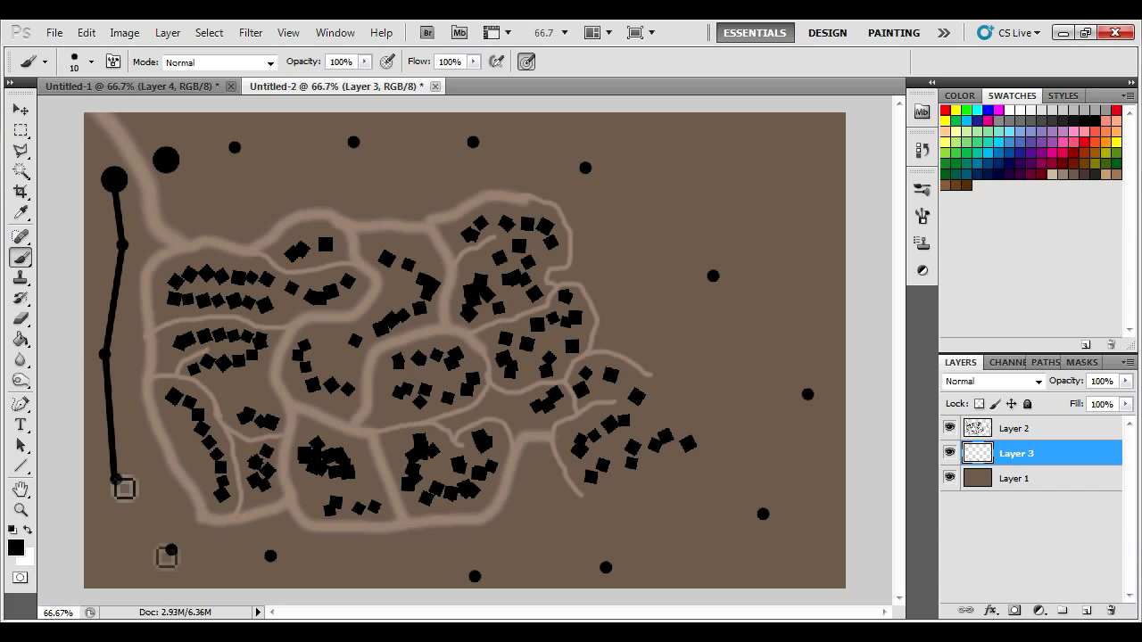
{"action": "left_click", "coordinate": [171, 550], "text": "shift"}
{"action": "left_click", "coordinate": [270, 556], "text": "shift"}
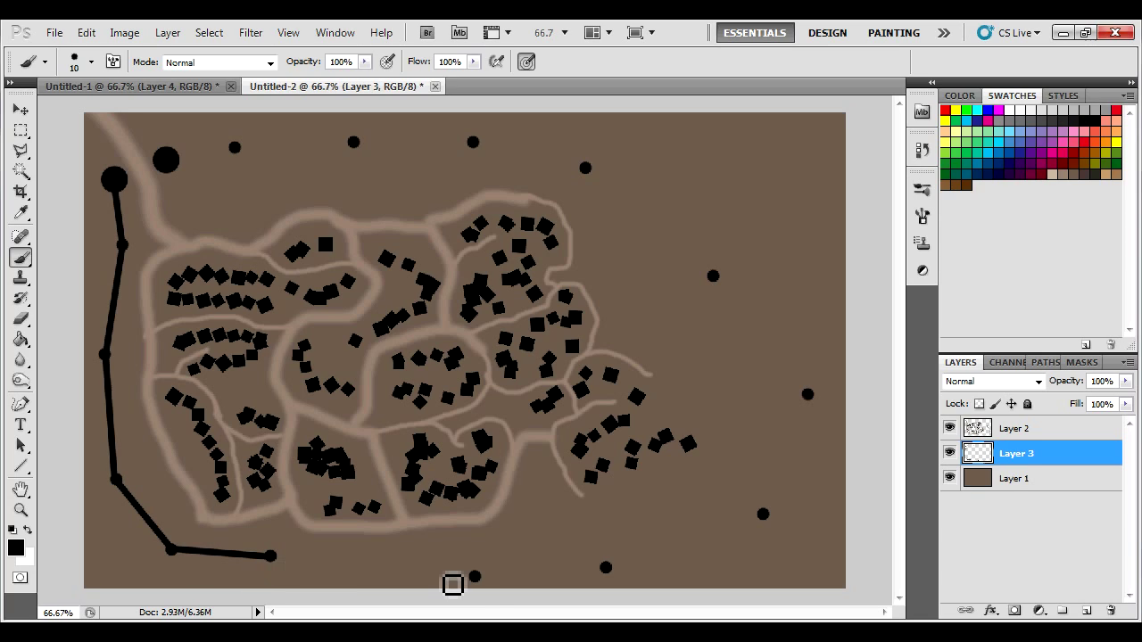
{"action": "left_click", "coordinate": [474, 576], "text": "shift"}
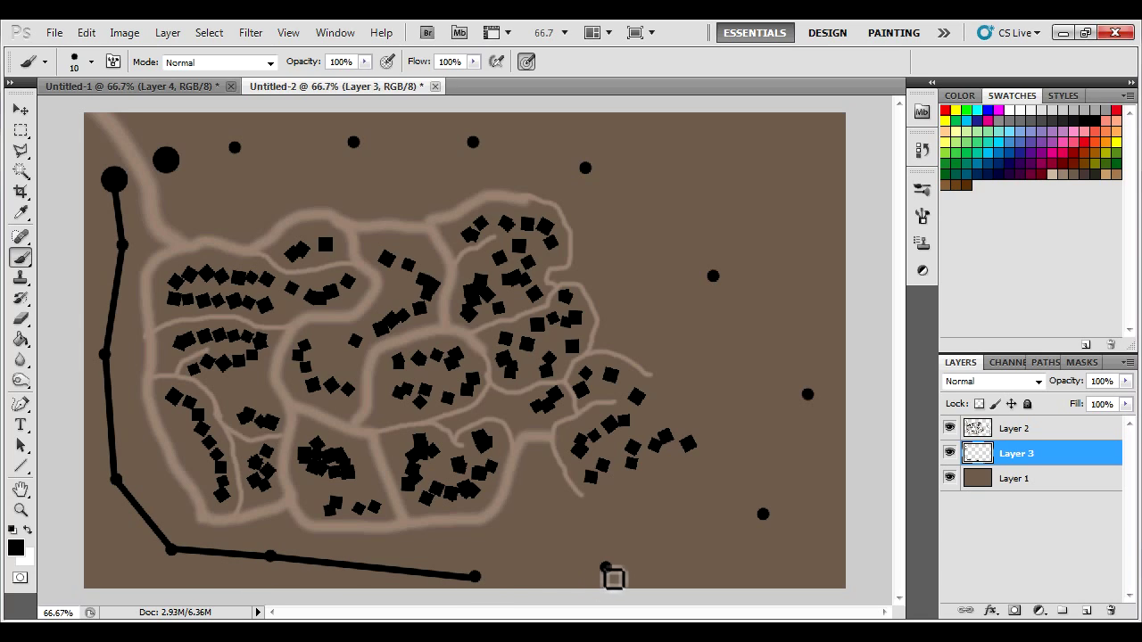
{"action": "left_click", "coordinate": [606, 567], "text": "shift"}
{"action": "left_click", "coordinate": [763, 514], "text": "shift"}
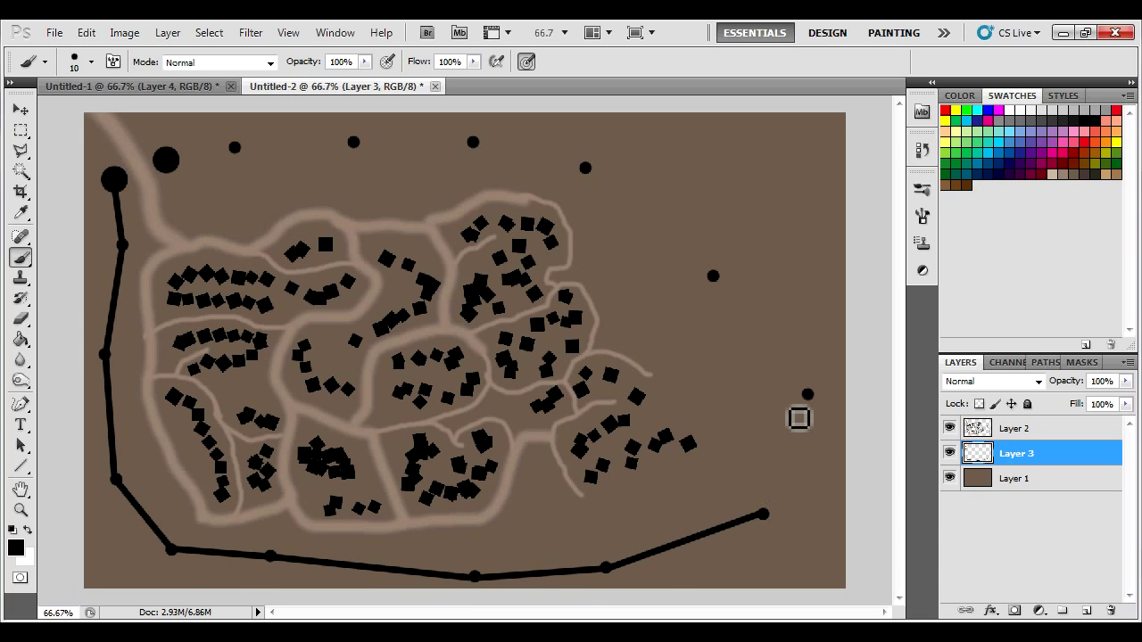
{"action": "left_click", "coordinate": [807, 395], "text": "shift"}
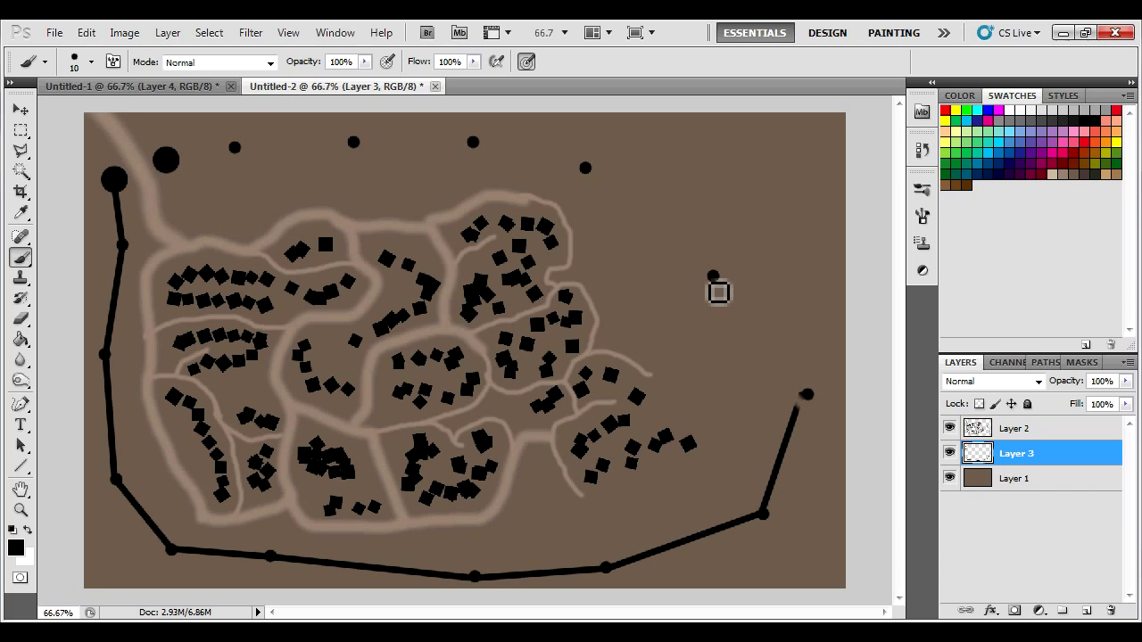
{"action": "left_click", "coordinate": [713, 277], "text": "shift"}
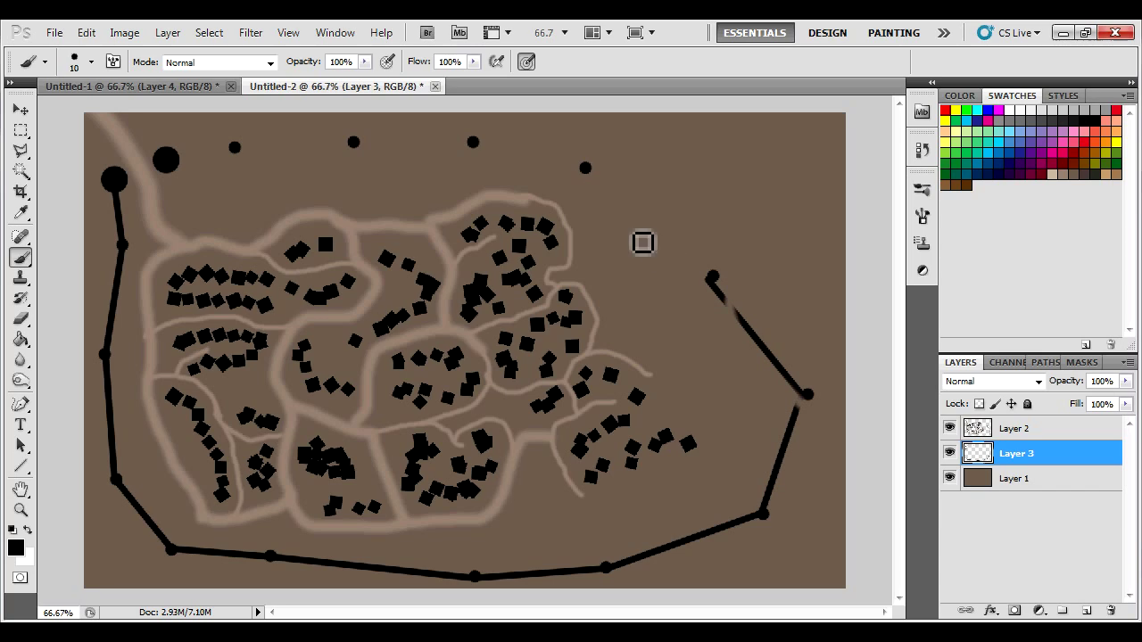
- Fix the right-side walls with undo/redo and close the ring along the top to the top-left tower
{"action": "key", "text": "ctrl+z"}
{"action": "key", "text": "ctrl+z"}
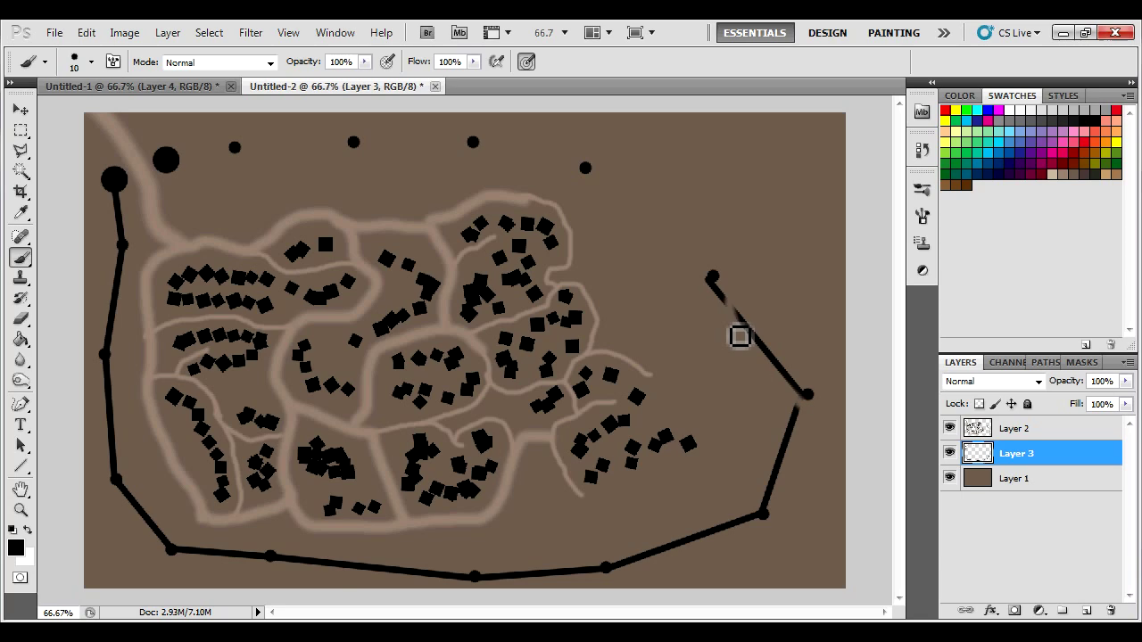
{"action": "key", "text": "ctrl+alt+z"}
{"action": "key", "text": "ctrl+alt+z"}
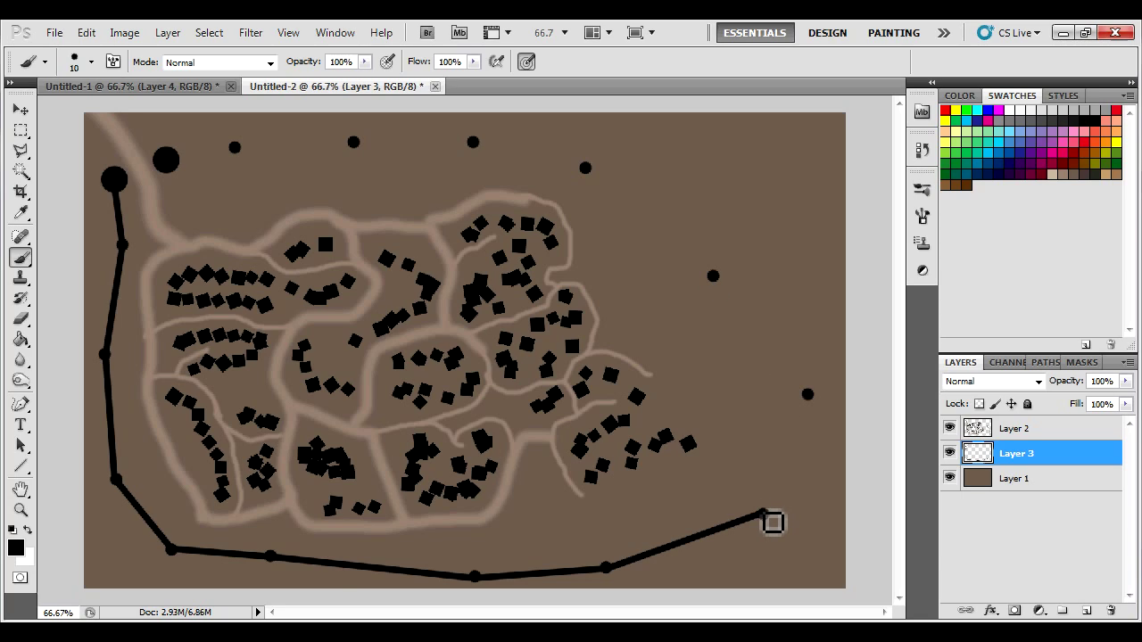
{"action": "key", "text": "ctrl+shift+z"}
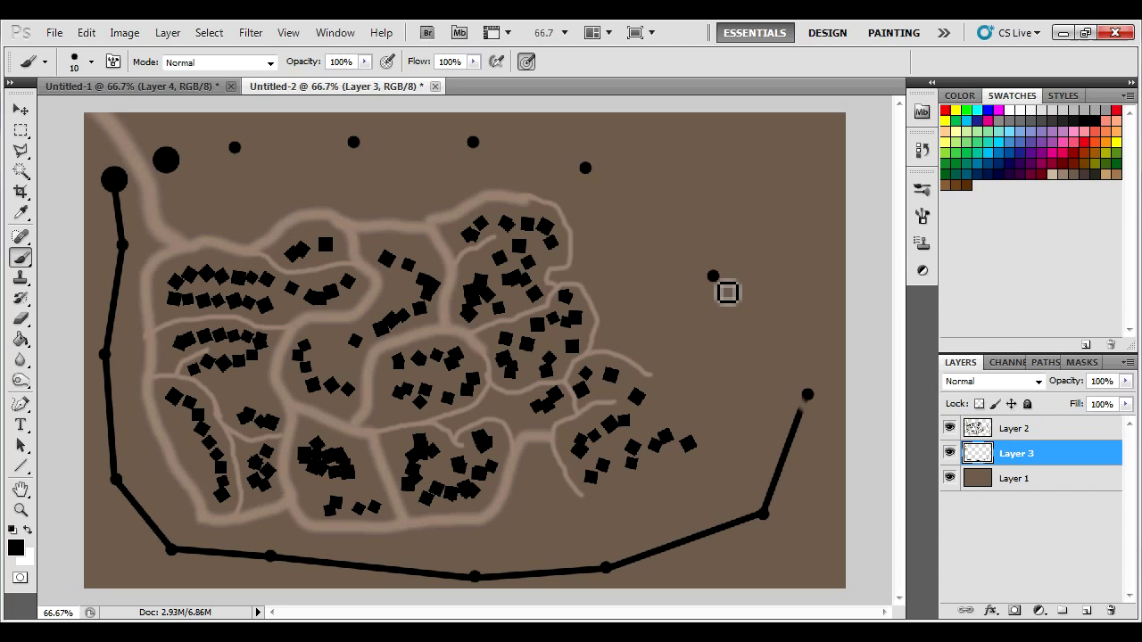
{"action": "key", "text": "ctrl+shift+z"}
{"action": "left_click", "coordinate": [588, 173], "text": "shift"}
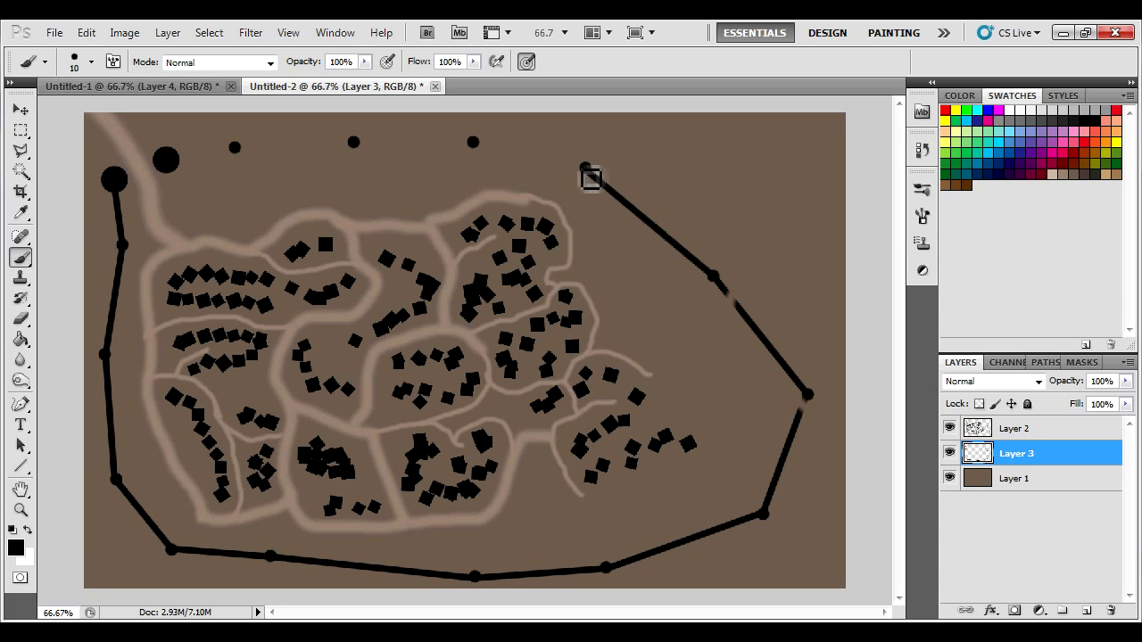
{"action": "left_click", "coordinate": [478, 148], "text": "shift"}
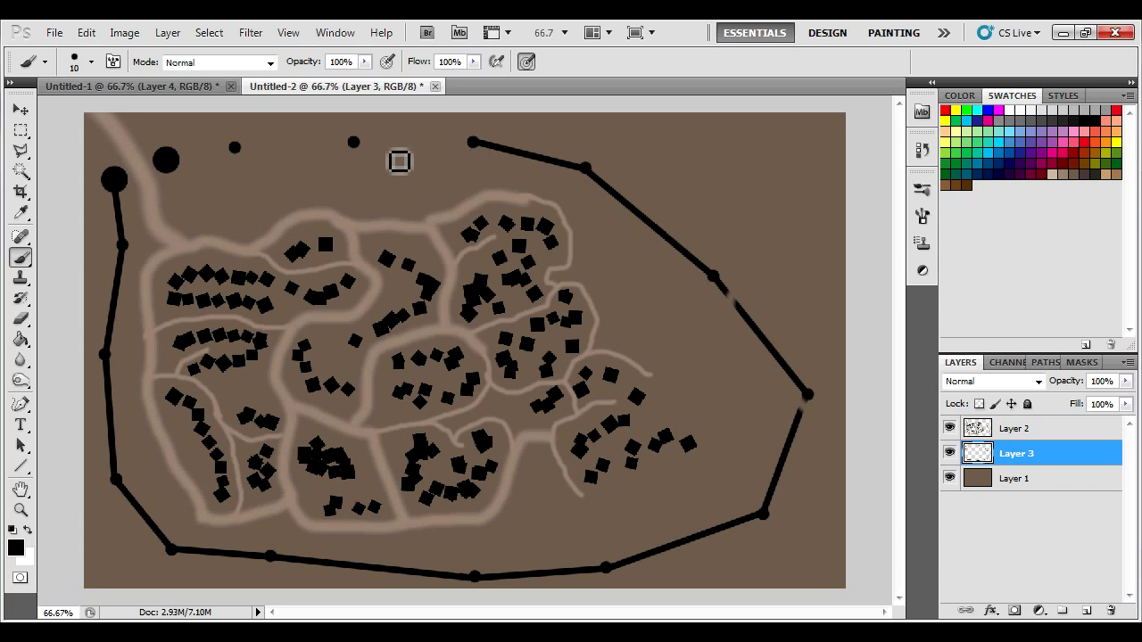
{"action": "left_click", "coordinate": [357, 145], "text": "shift"}
{"action": "left_click", "coordinate": [238, 150], "text": "shift"}
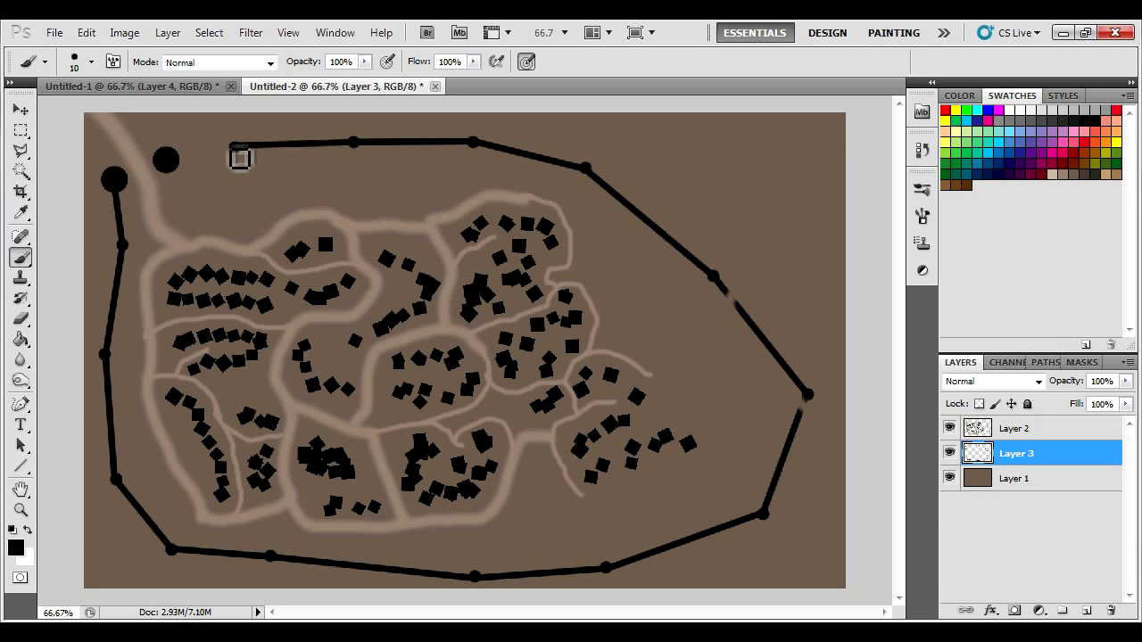
{"action": "left_click", "coordinate": [178, 170], "text": "shift"}
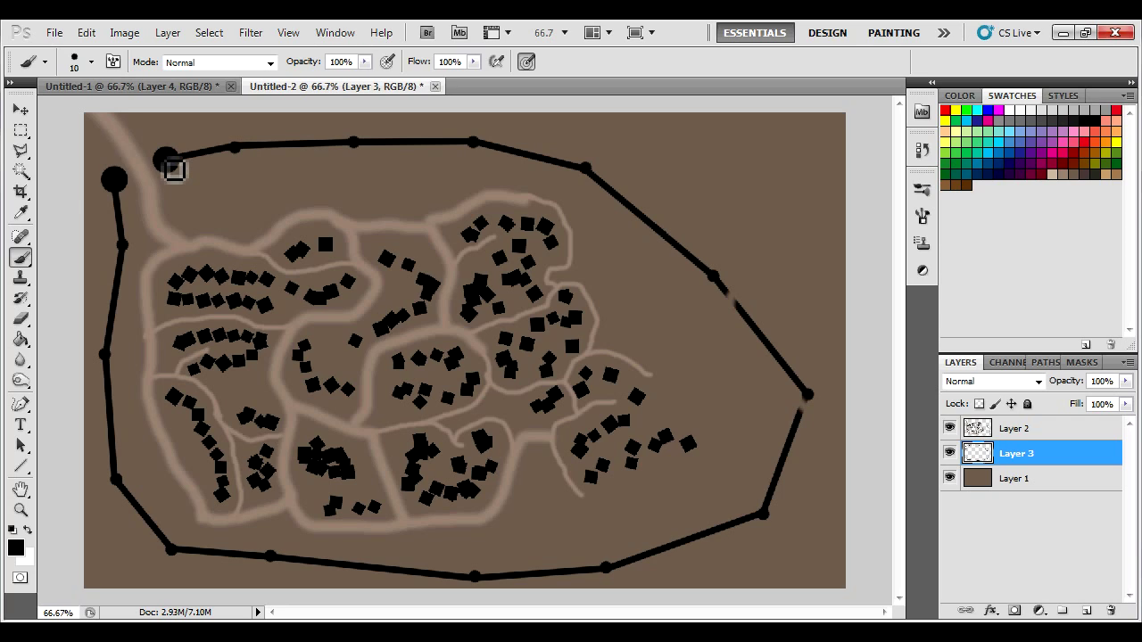
- Toggle the roads layer to check the walls, then select the roads layer with the Eraser
{"action": "left_click", "coordinate": [951, 429]}
{"action": "left_click", "coordinate": [950, 429]}
{"action": "left_click", "coordinate": [1009, 432]}
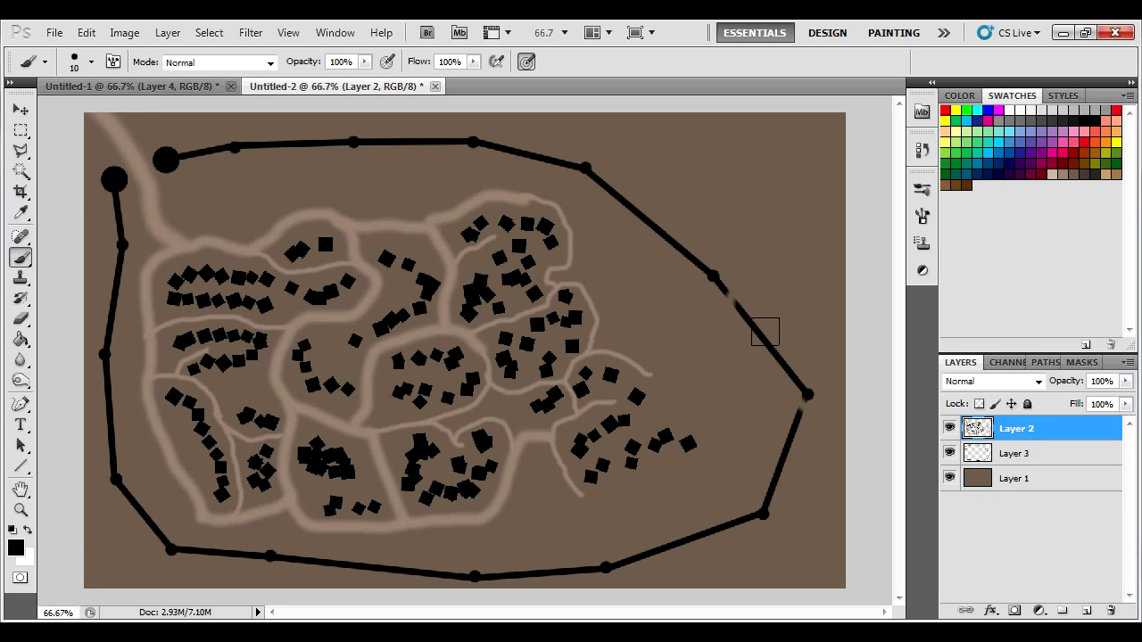
{"action": "key", "text": "e"}
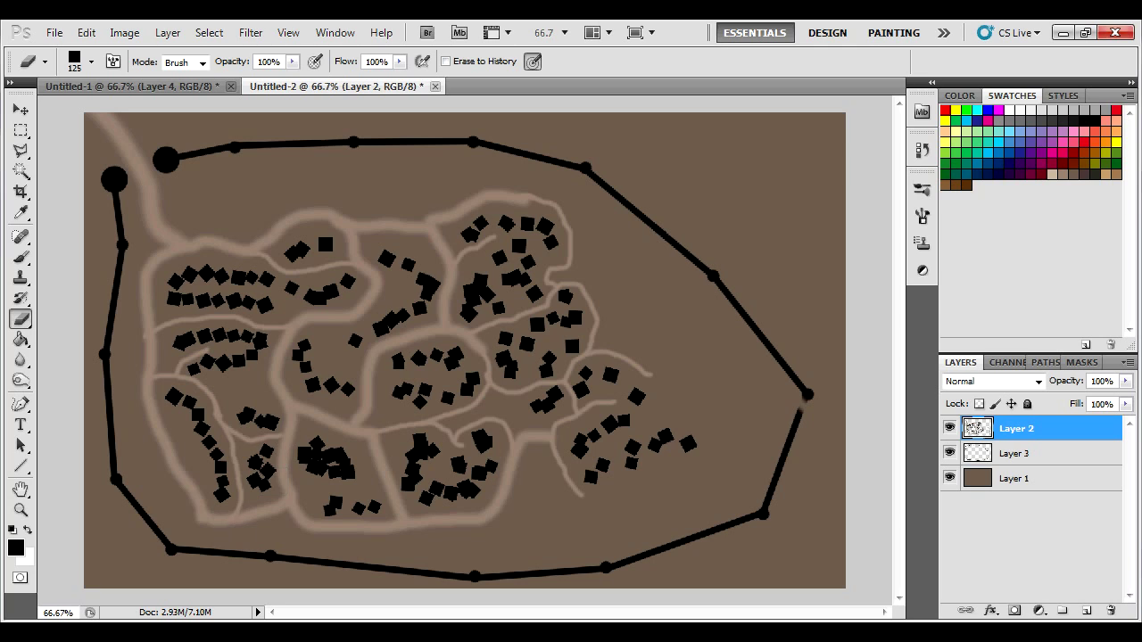